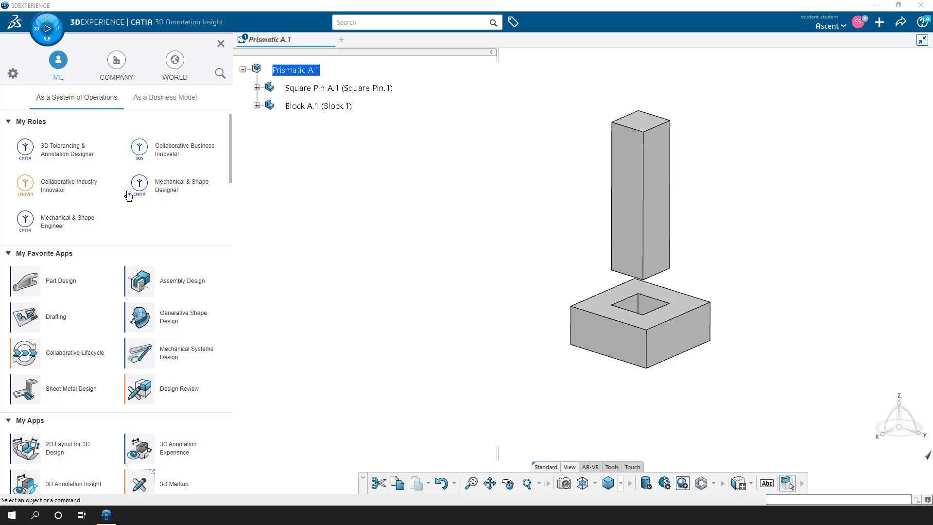
# - Show the Mechanical & Shape Engineer role's apps and scroll down through the list
pyautogui.click(59, 225)
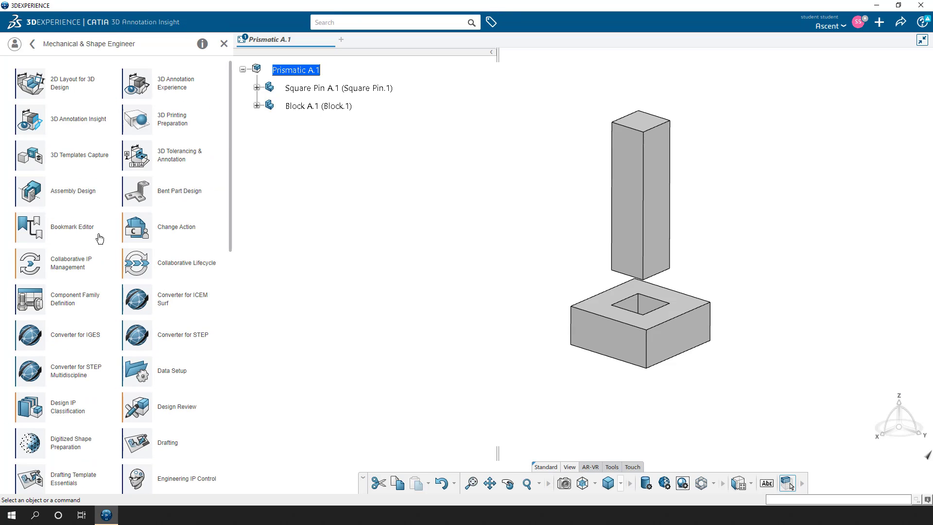
pyautogui.scroll(-5, 99, 238)
pyautogui.scroll(-5, 100, 238)
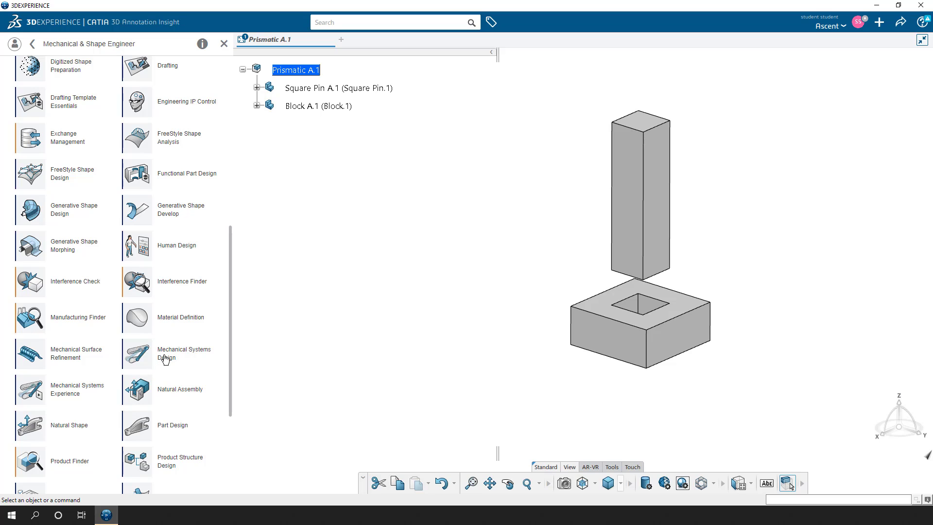
# - Launch Mechanical Systems Design and shift the pin-and-block assembly left in the view
pyautogui.click(154, 367)
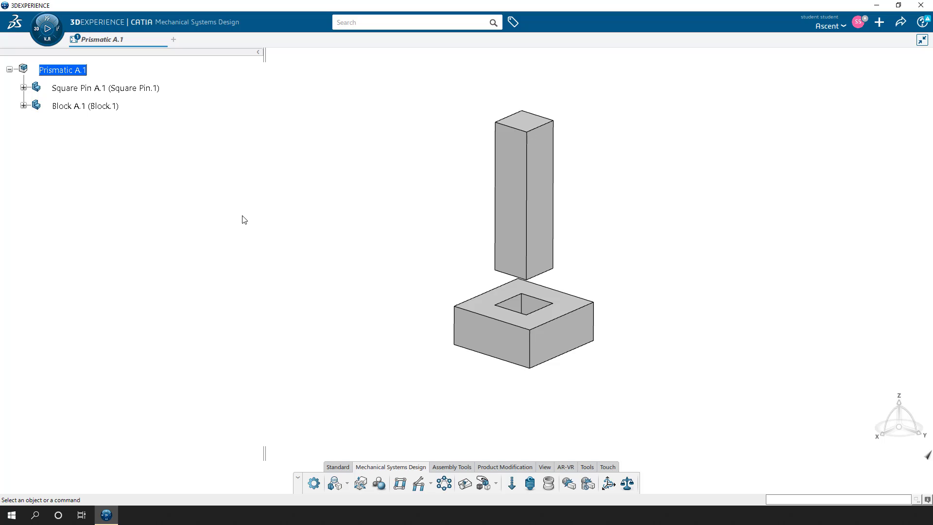
pyautogui.moveTo(300, 242); pyautogui.dragTo(251, 236, button='middle')
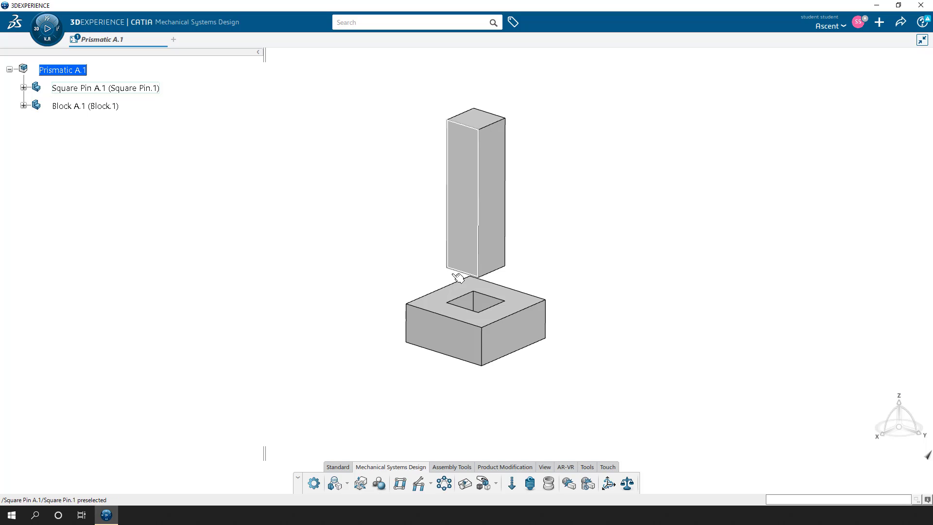
# - Browse the Engineering Connection types, then cancel without creating a connection
pyautogui.click(335, 484)
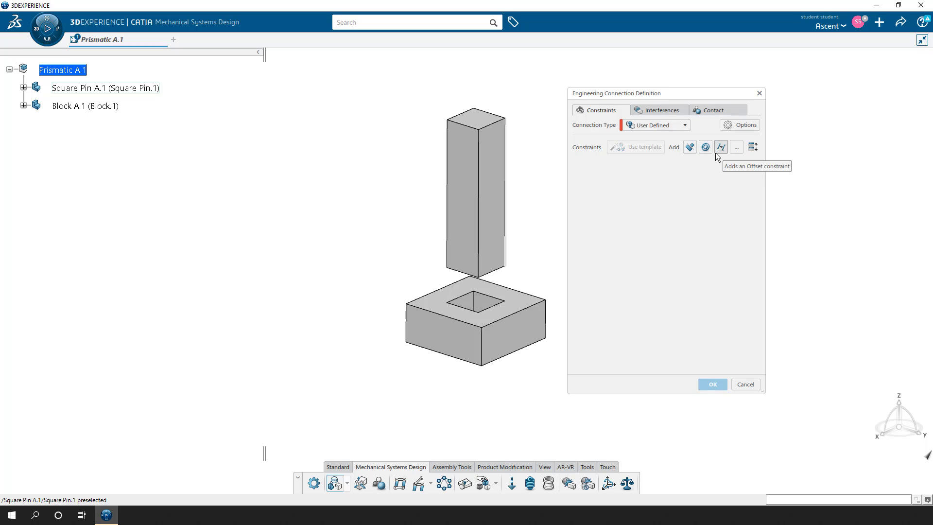
pyautogui.click(682, 125)
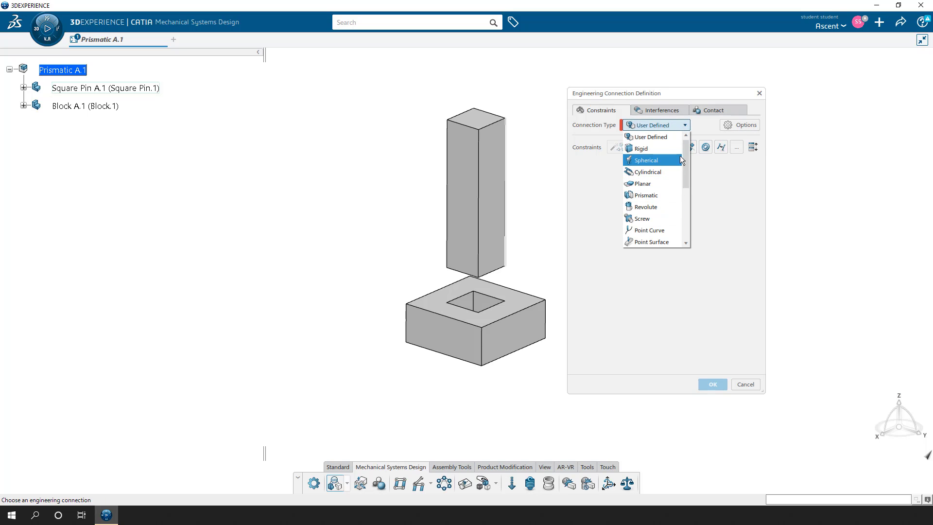
pyautogui.moveTo(684, 156); pyautogui.dragTo(686, 211)
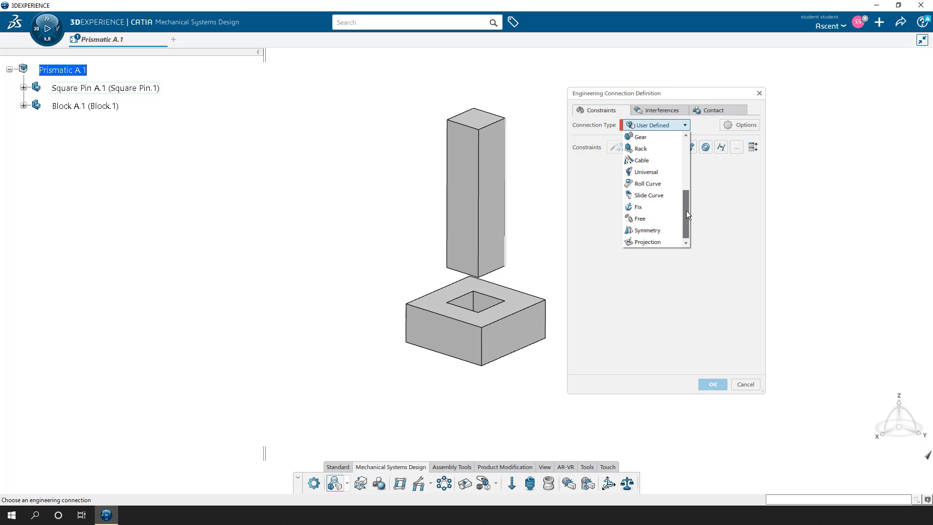
pyautogui.click(746, 383)
pyautogui.click(745, 384)
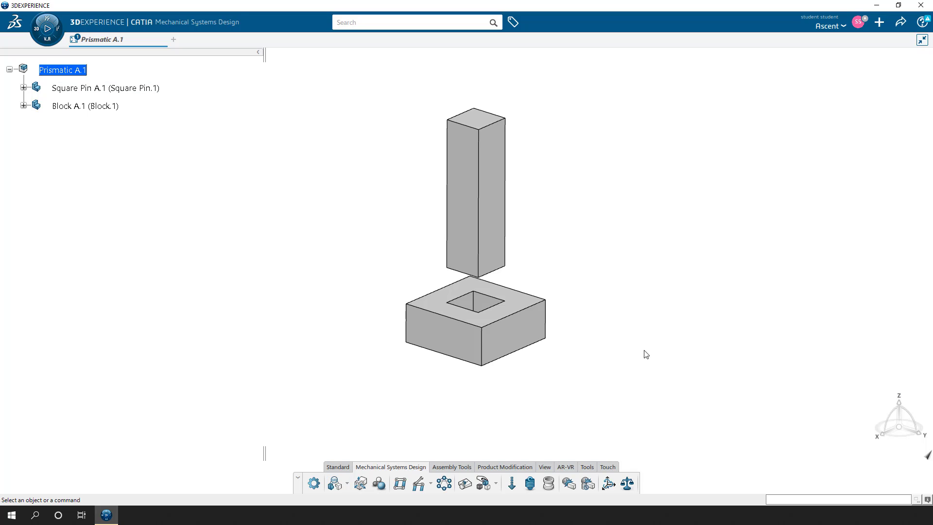
# - Fix Block.1 by its front face and confirm Fix.1 under Engineering Connections
pyautogui.click(346, 484)
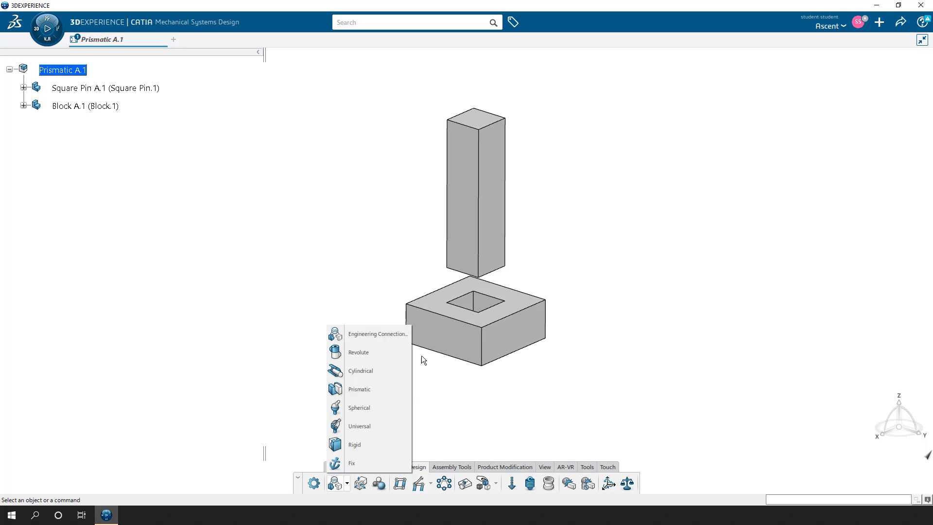
pyautogui.click(358, 467)
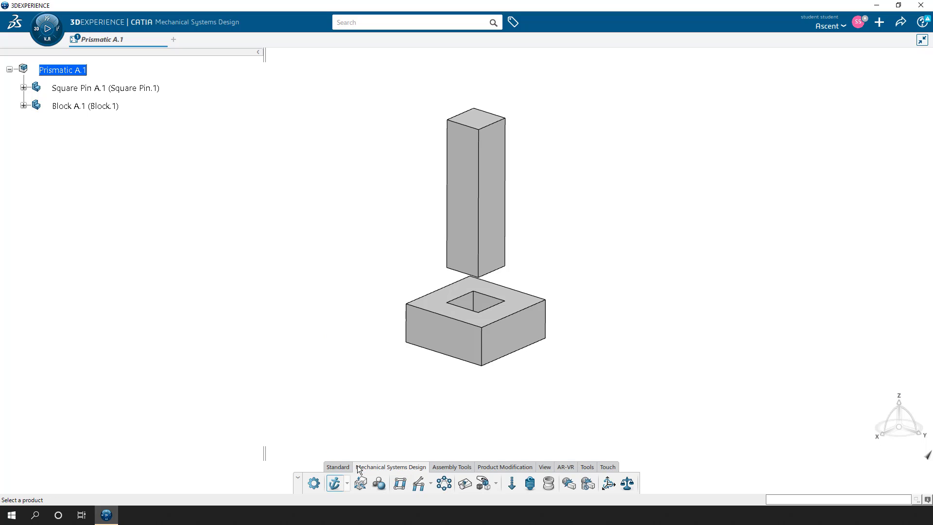
pyautogui.click(459, 338)
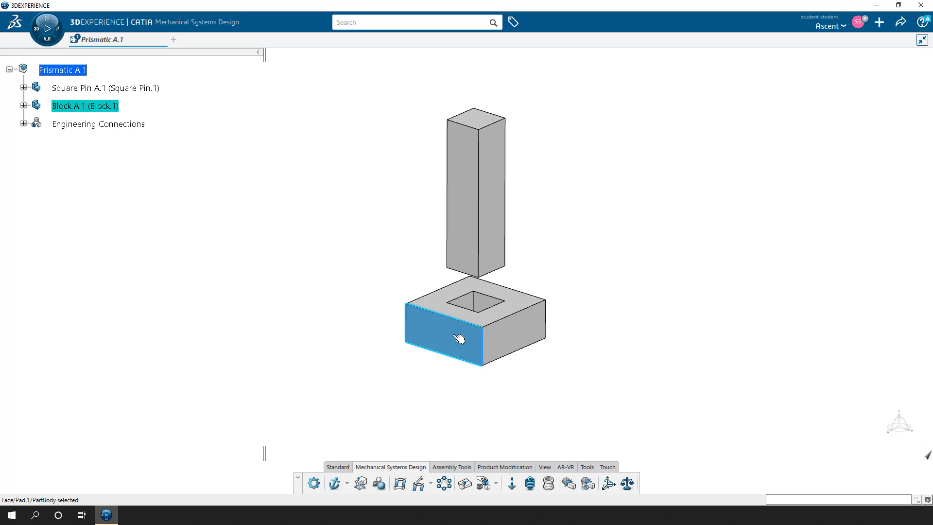
pyautogui.click(24, 124)
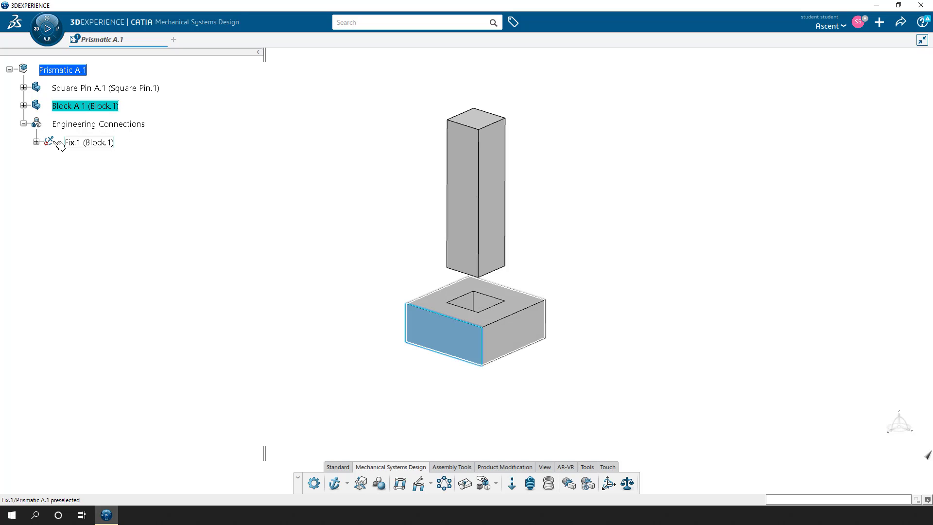
pyautogui.click(68, 207)
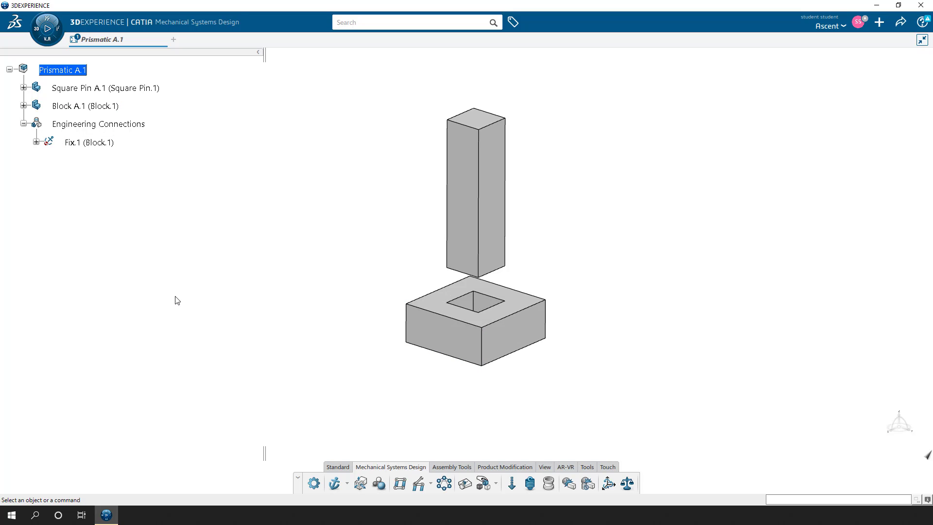
pyautogui.click(461, 214)
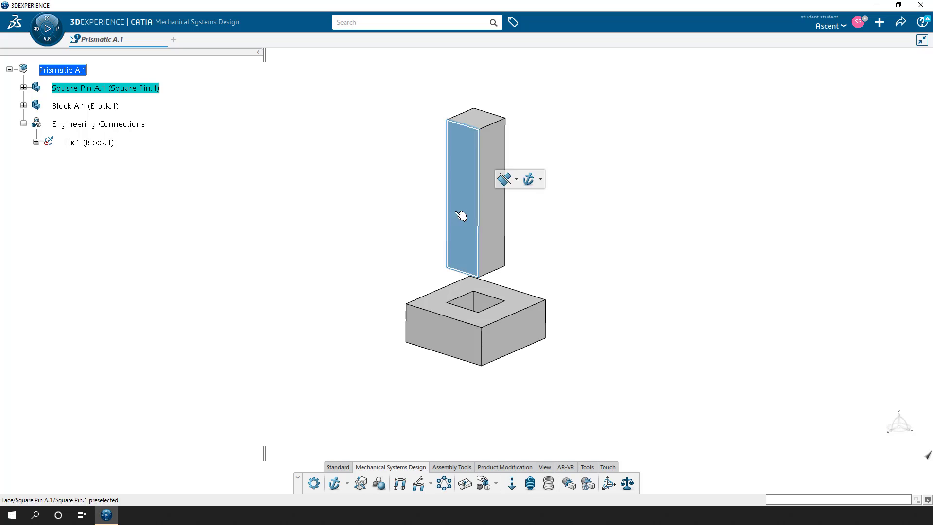
# - Set the Square Pin's graphic colour to blue in its Properties
pyautogui.rightClick(148, 94)
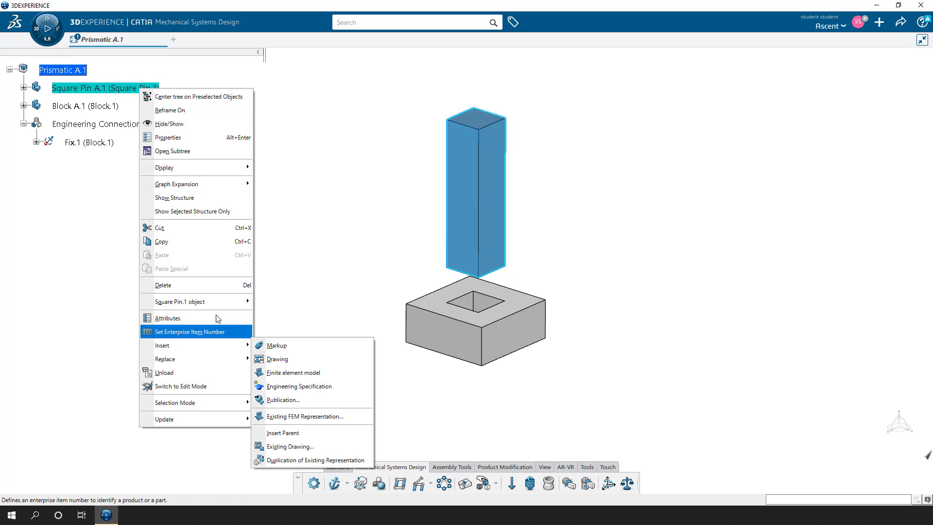
pyautogui.click(207, 138)
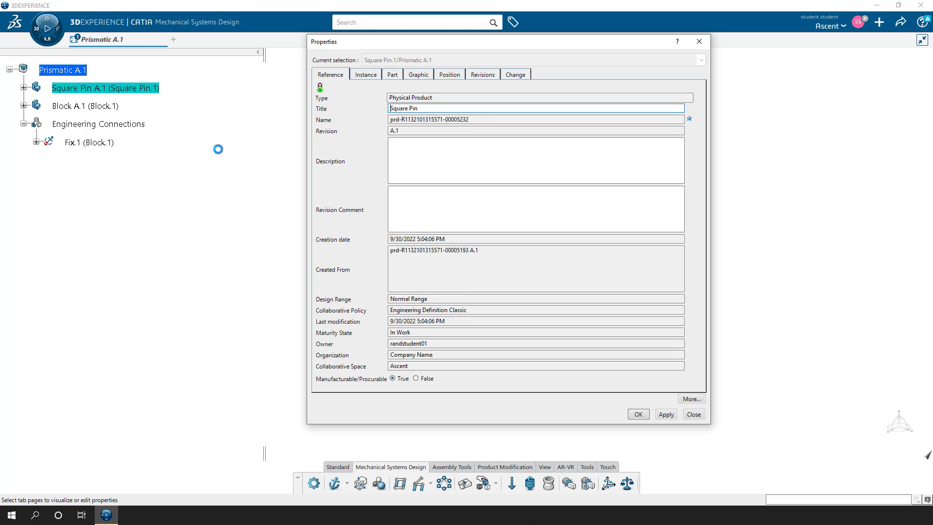
pyautogui.click(417, 75)
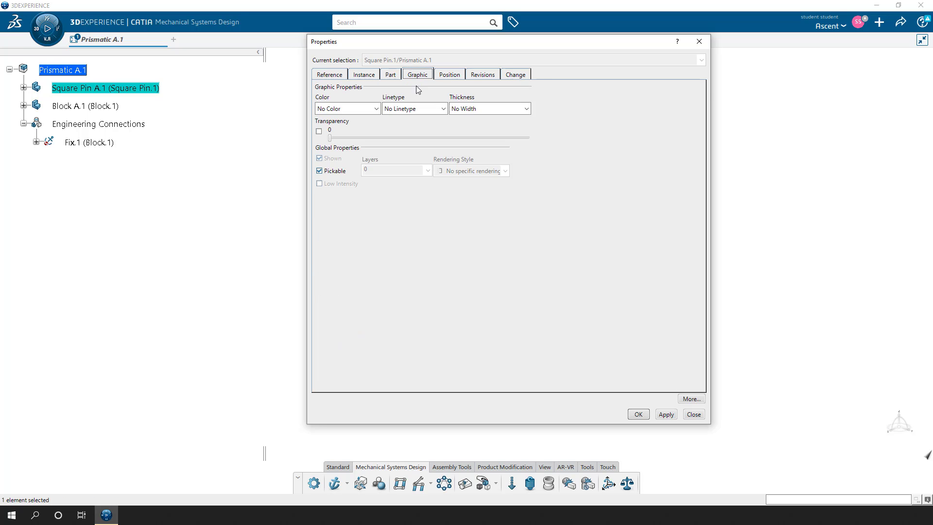
pyautogui.click(375, 111)
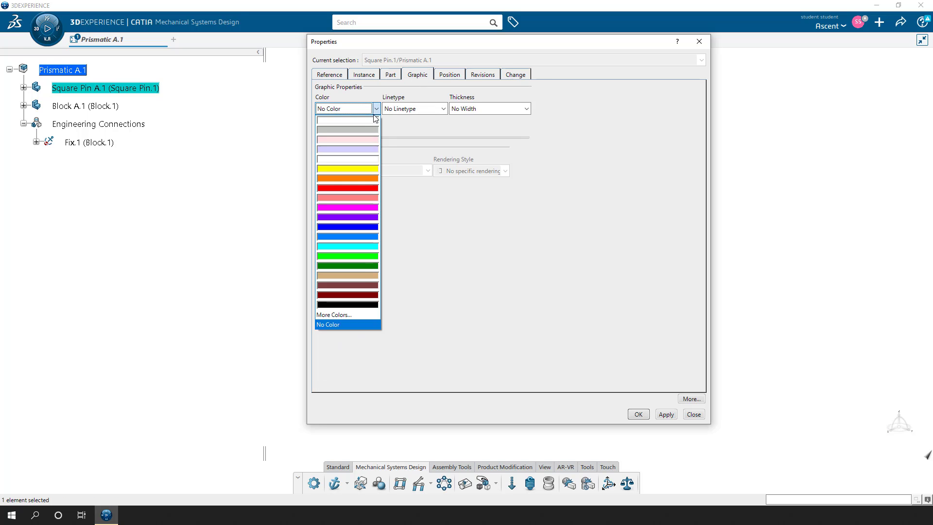
pyautogui.click(368, 228)
pyautogui.click(664, 414)
pyautogui.click(640, 414)
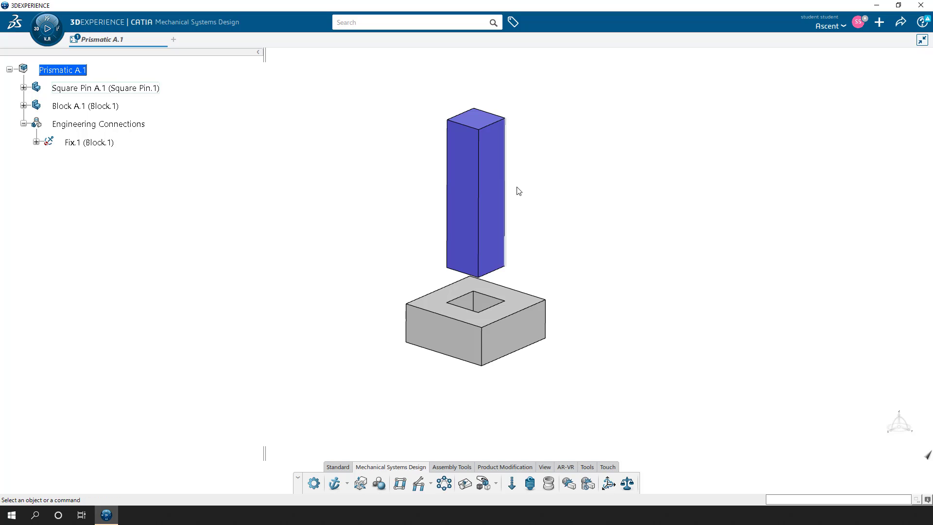
# - Start a Prismatic connection from the first template with Coincidence, Contact and Controlled Offset
pyautogui.click(347, 484)
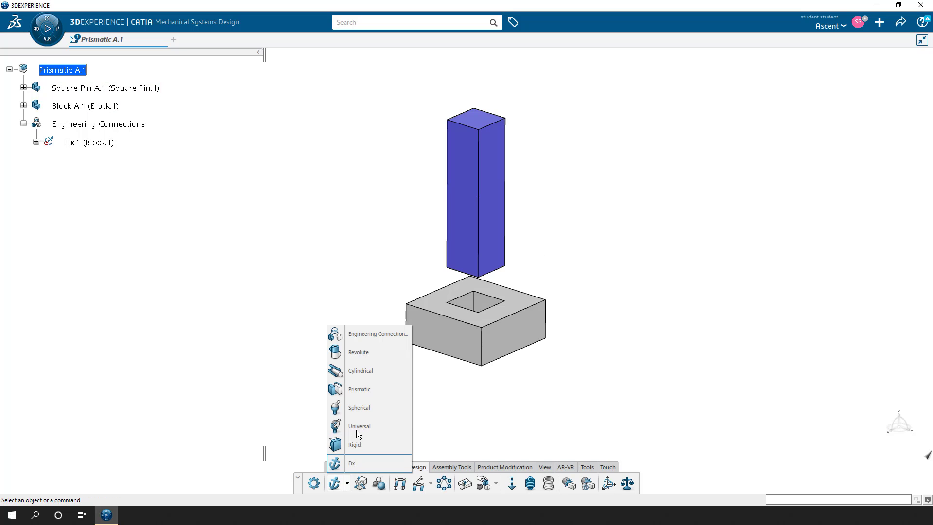
pyautogui.click(367, 391)
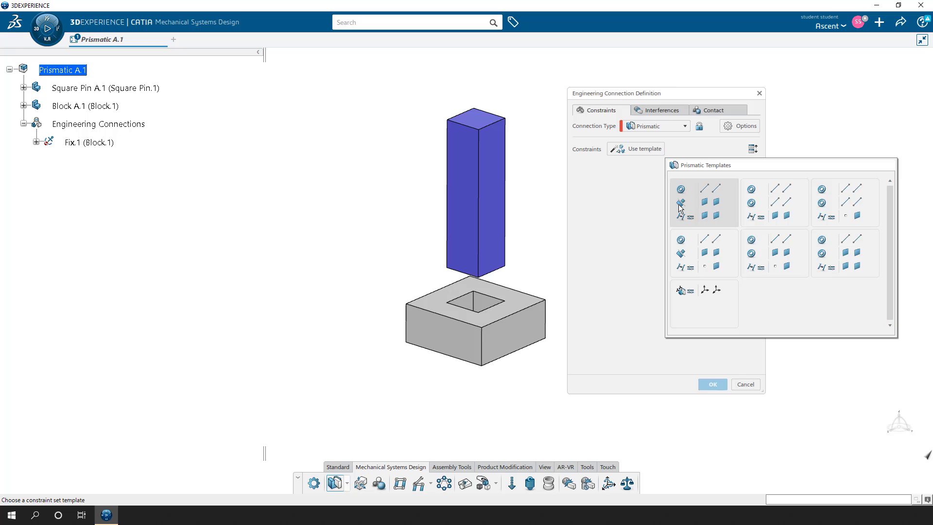
pyautogui.click(674, 203)
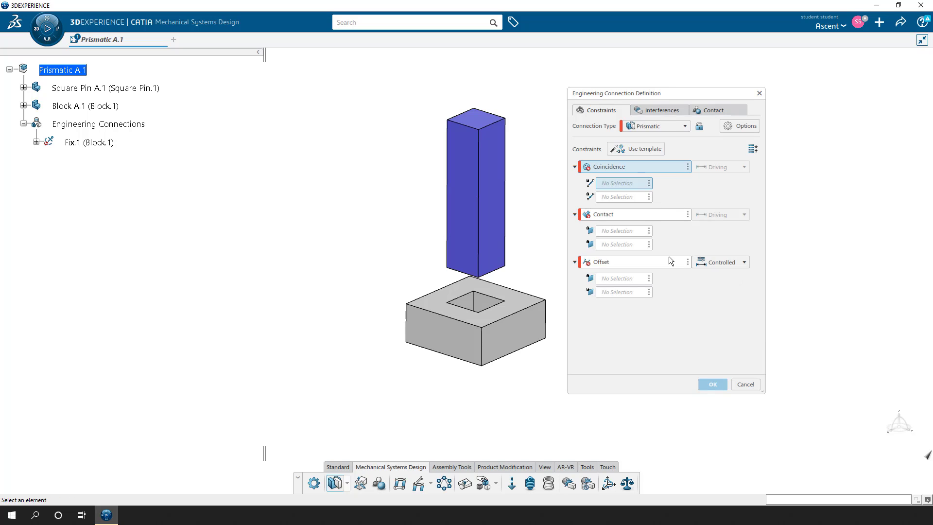
pyautogui.click(636, 148)
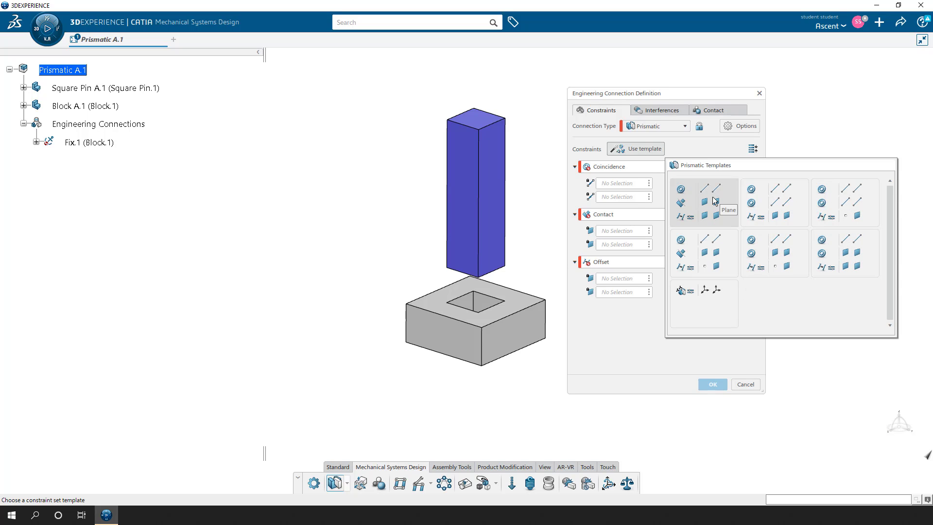
pyautogui.click(730, 213)
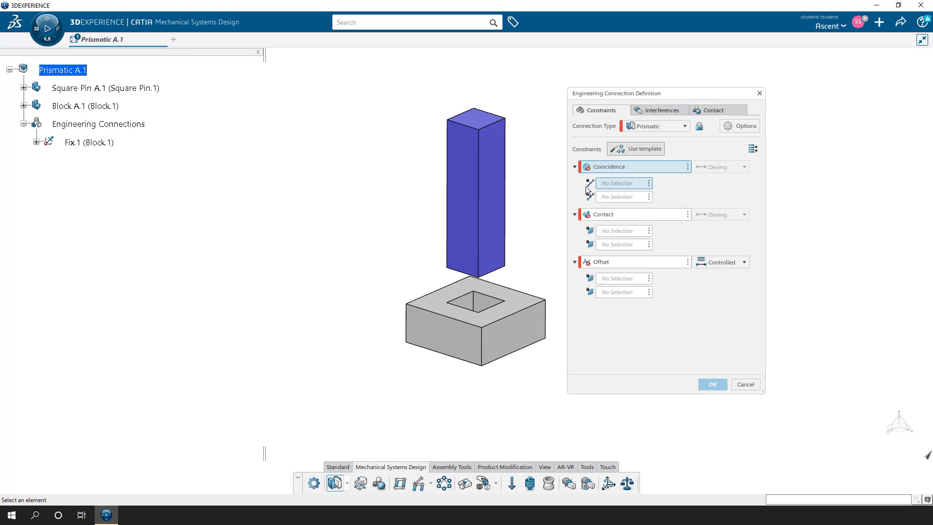
# - Unlock Connection Type to User Defined, leaving the Coincidence and Offset constraints unchanged
pyautogui.click(698, 127)
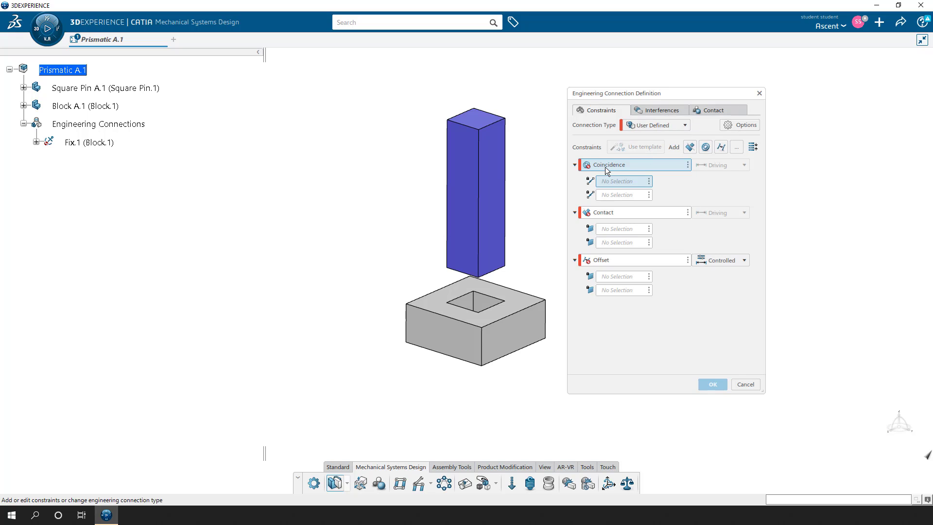
pyautogui.rightClick(605, 182)
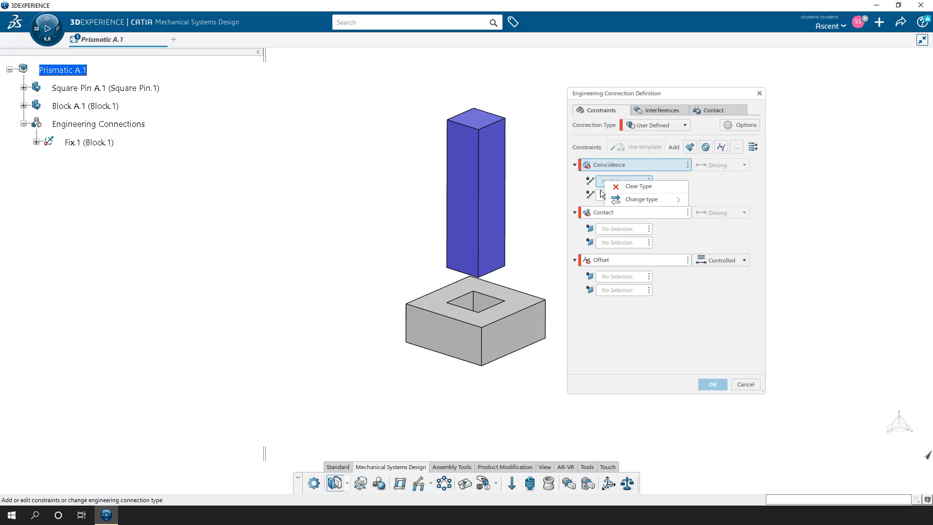
pyautogui.click(595, 188)
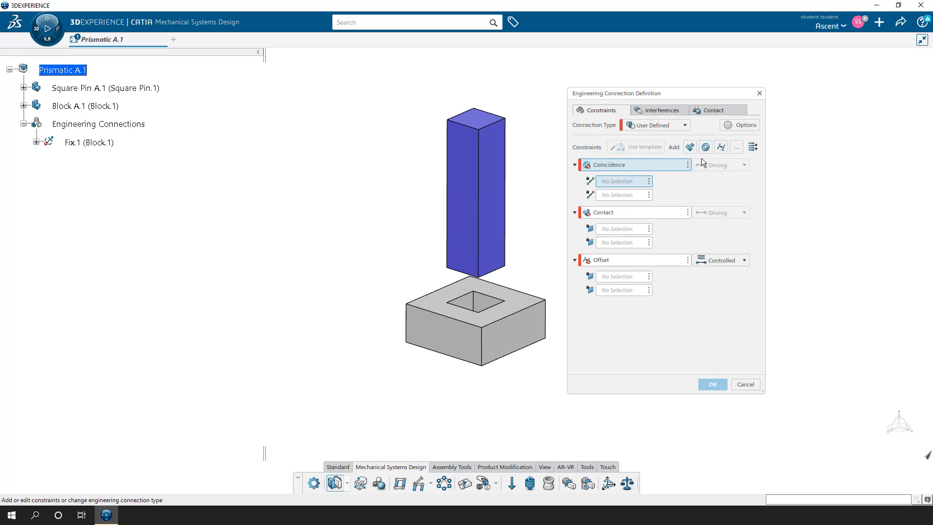
pyautogui.rightClick(657, 259)
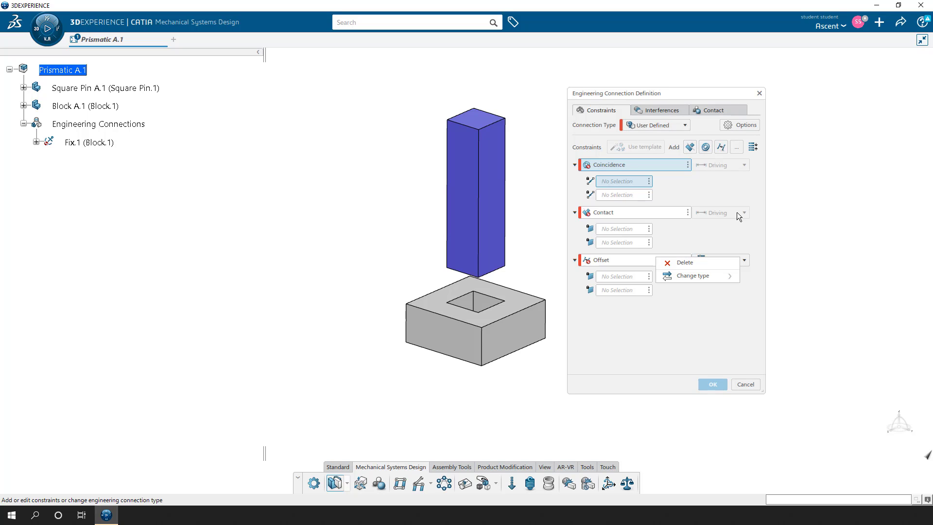
pyautogui.click(706, 185)
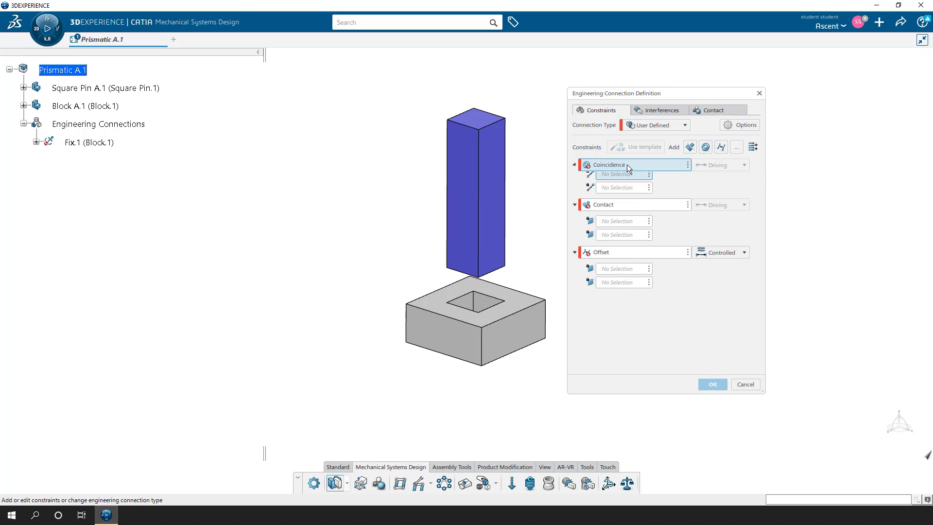
# - Define Coincidence between a vertical pin edge and the matching edge inside the block's hole
pyautogui.click(483, 210)
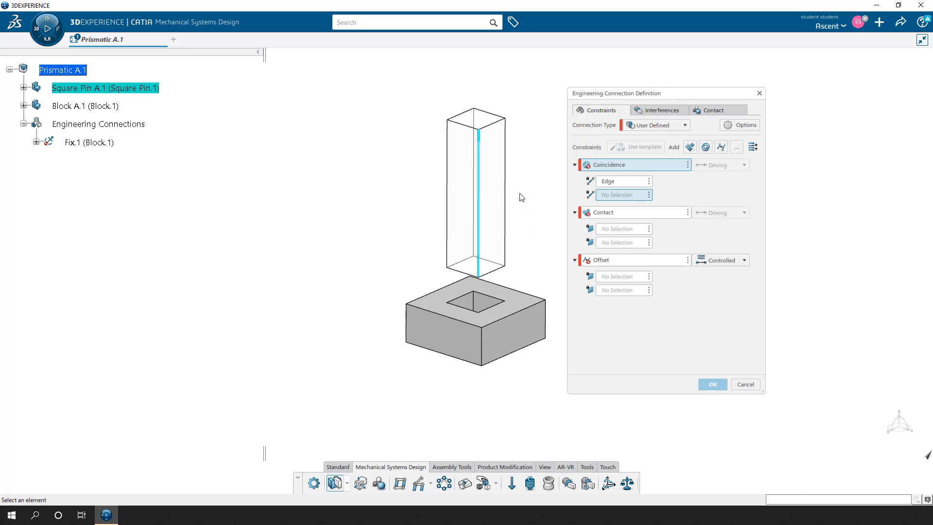
pyautogui.moveTo(488, 265); pyautogui.dragTo(513, 210, button='middle')
pyautogui.scroll(5, 514, 209)
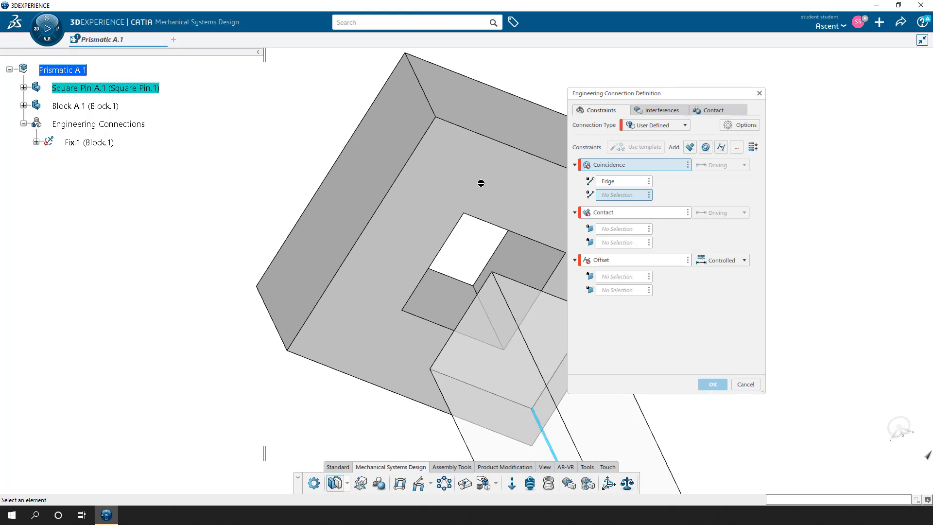
pyautogui.click(486, 305)
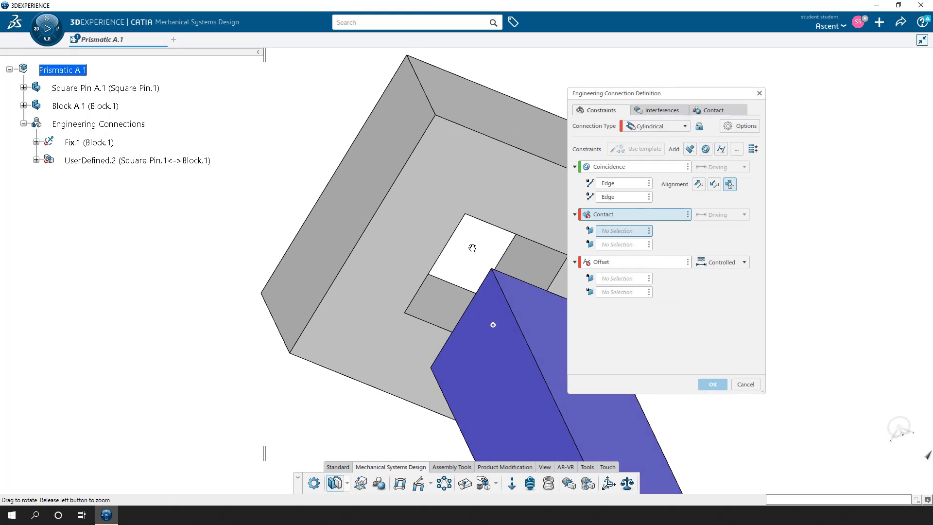
pyautogui.moveTo(470, 246); pyautogui.dragTo(496, 101, button='middle')
pyautogui.scroll(-4, 496, 101)
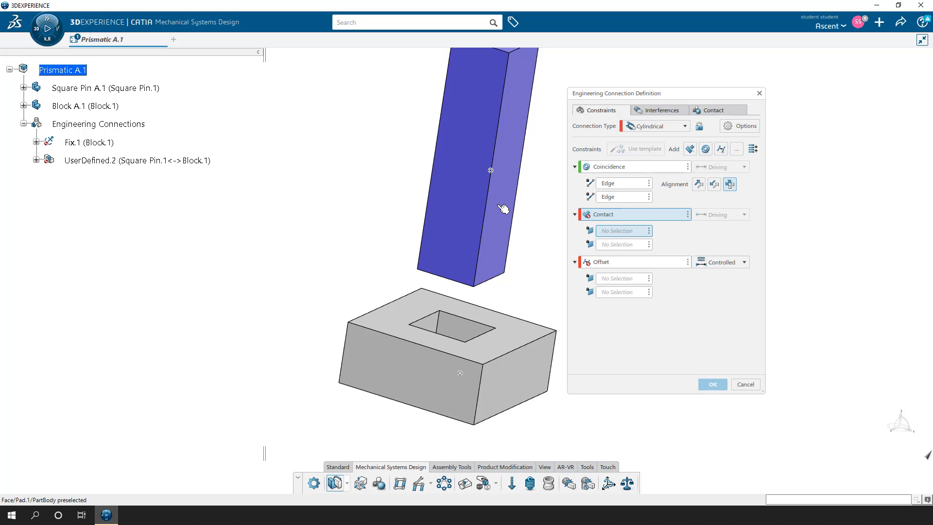
# - Set Contact between pin and hole side faces, and Offset from pin top to block top
pyautogui.click(475, 204)
pyautogui.moveTo(477, 202); pyautogui.dragTo(444, 374, button='middle')
pyautogui.click(468, 347)
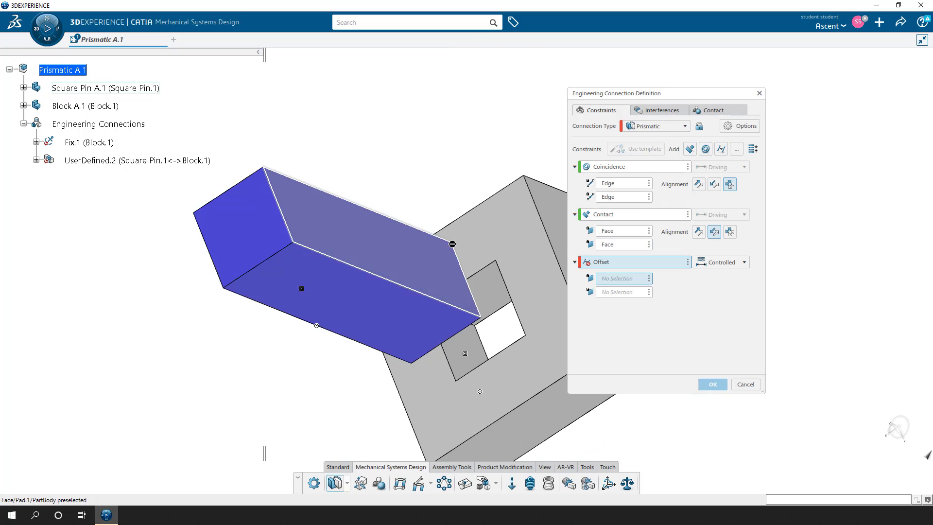
pyautogui.moveTo(452, 244); pyautogui.dragTo(489, 152, button='middle')
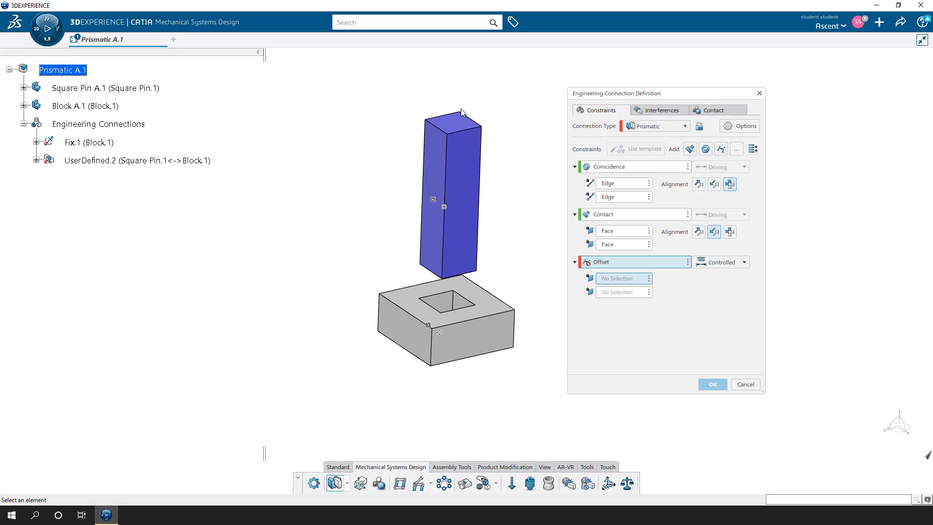
pyautogui.click(456, 129)
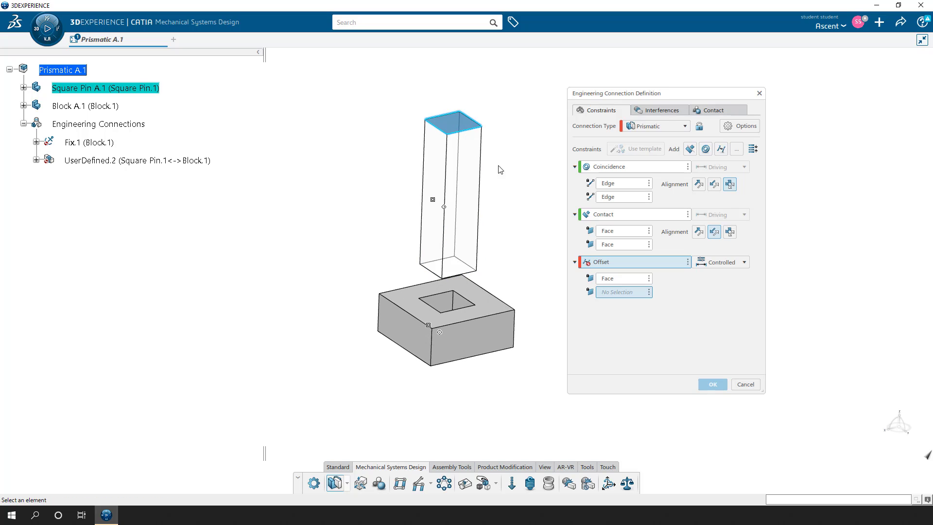
pyautogui.click(488, 297)
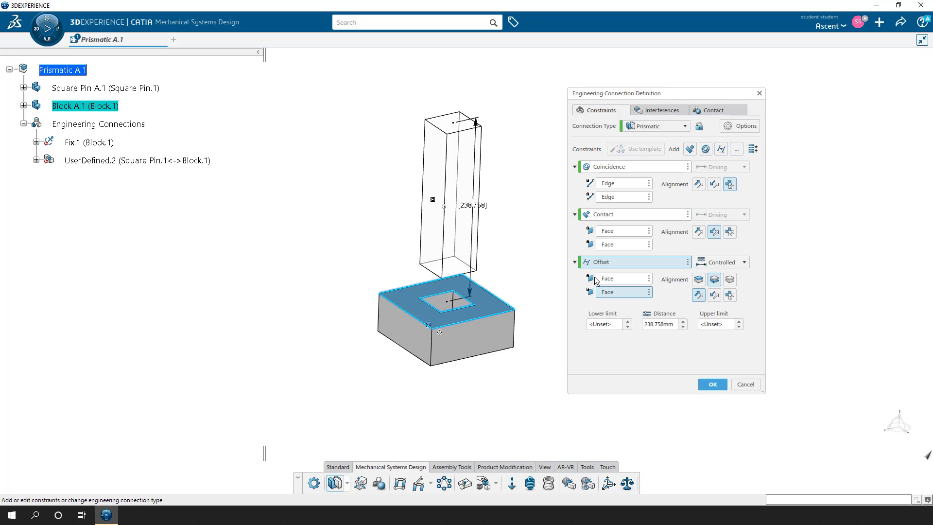
# - Switch the Offset mode to Driving and then back to Controlled
pyautogui.moveTo(670, 325); pyautogui.dragTo(646, 326)
pyautogui.click(740, 263)
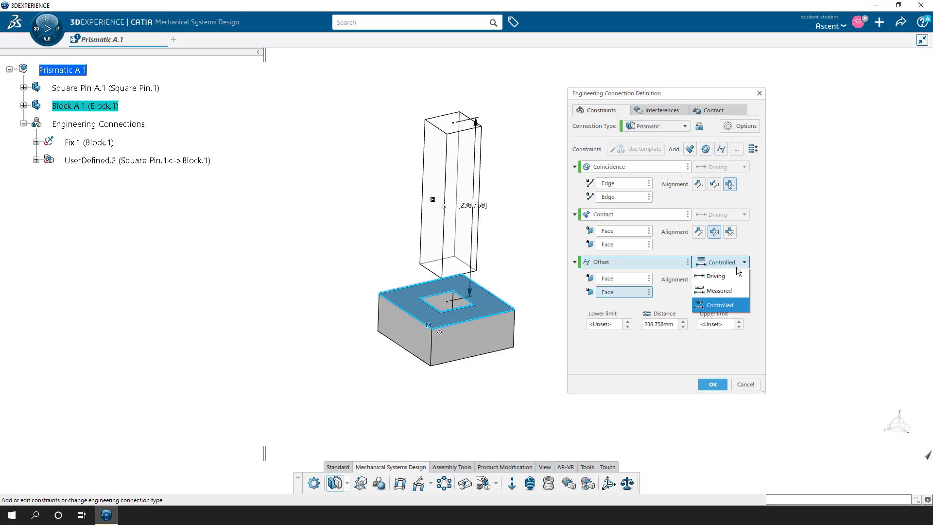
pyautogui.click(729, 273)
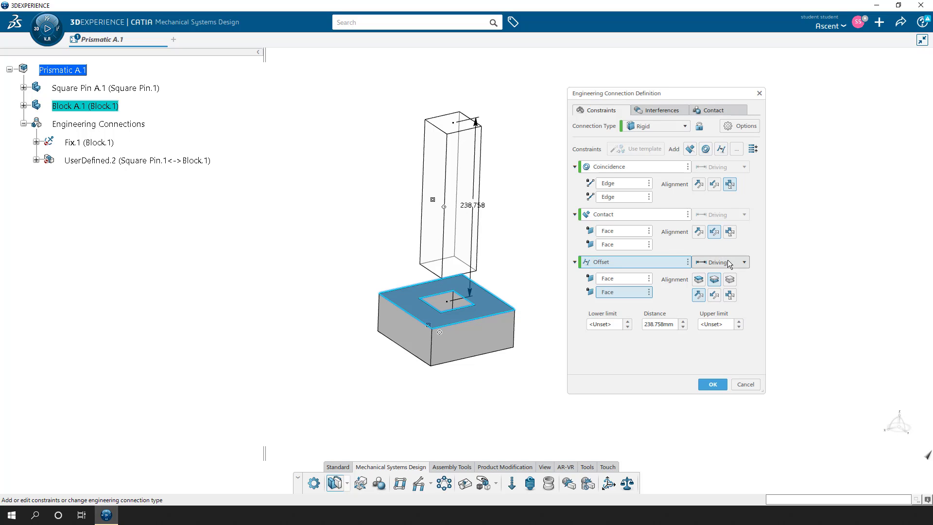
pyautogui.click(729, 263)
pyautogui.click(720, 306)
# - Set the Offset lower limit to 0mm and upper limit to 240
pyautogui.click(677, 325)
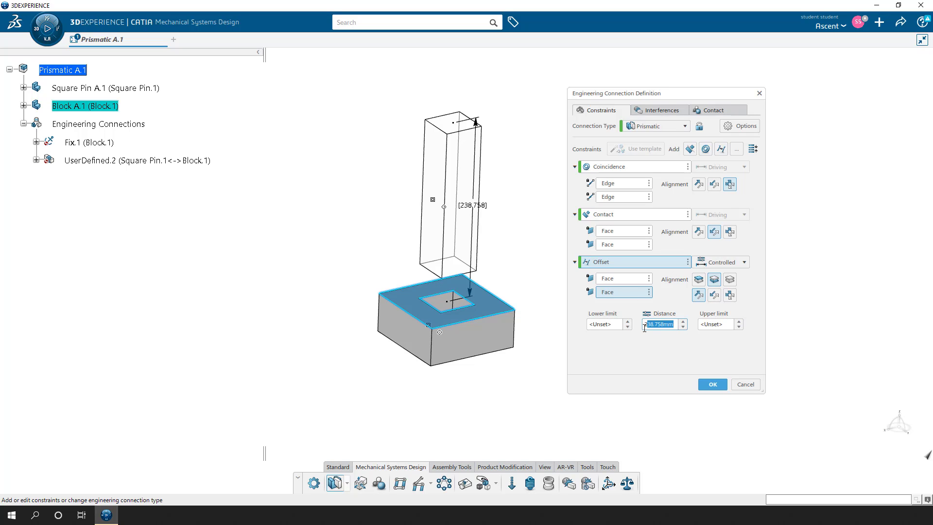
pyautogui.click(617, 324)
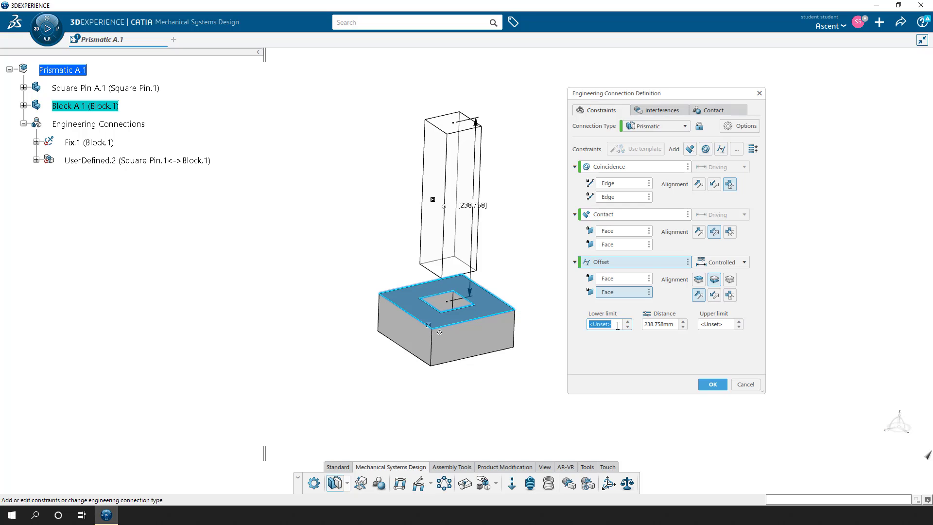
pyautogui.write('0')
pyautogui.click(721, 324)
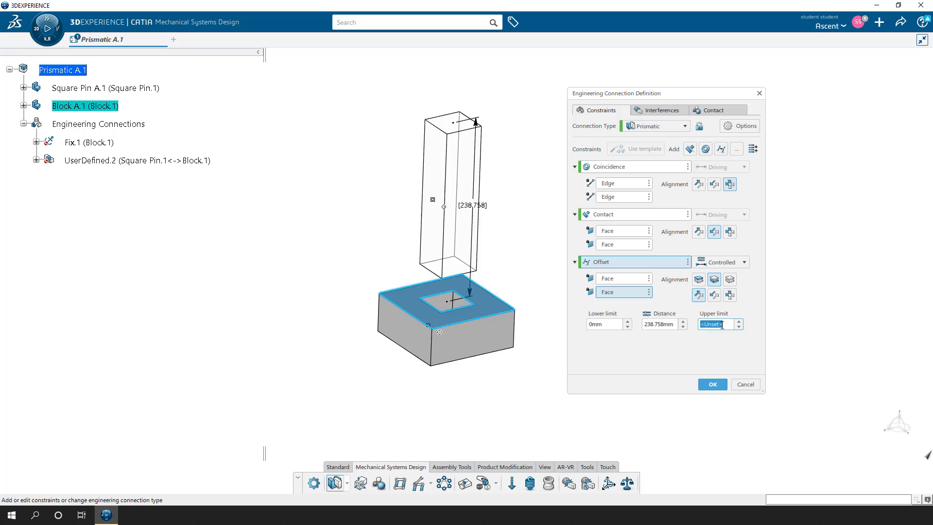
pyautogui.moveTo(722, 325); pyautogui.dragTo(695, 325)
pyautogui.write('240')
# - Confirm the Prismatic connection, accepting no clash as an interference specification
pyautogui.click(719, 387)
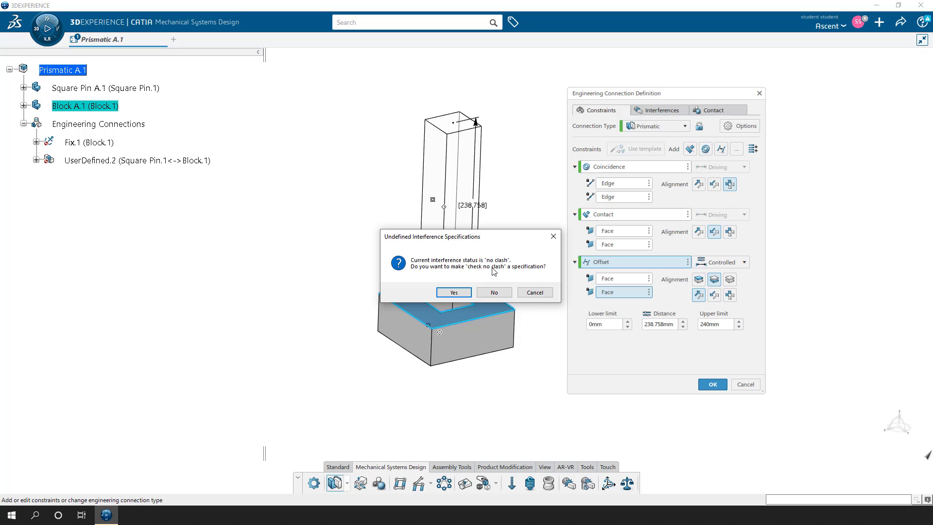
pyautogui.click(457, 293)
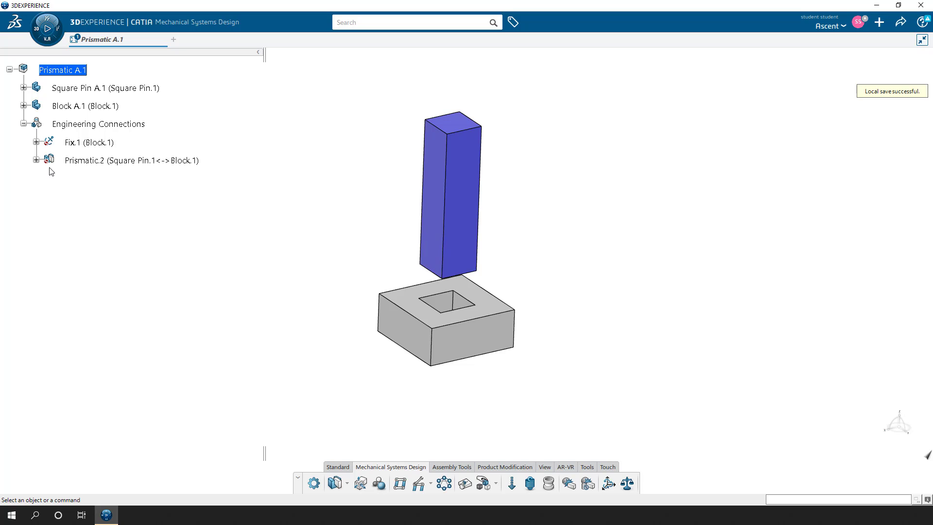
pyautogui.click(338, 467)
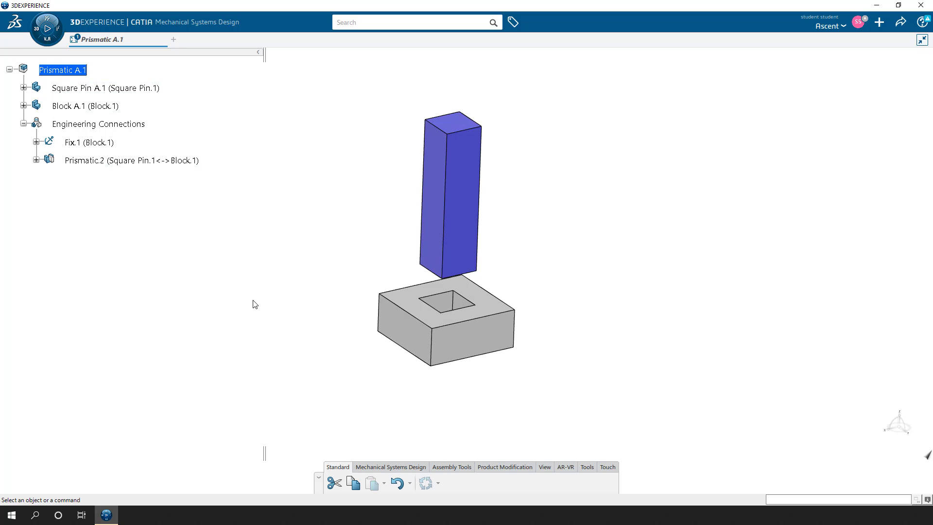
pyautogui.click(393, 467)
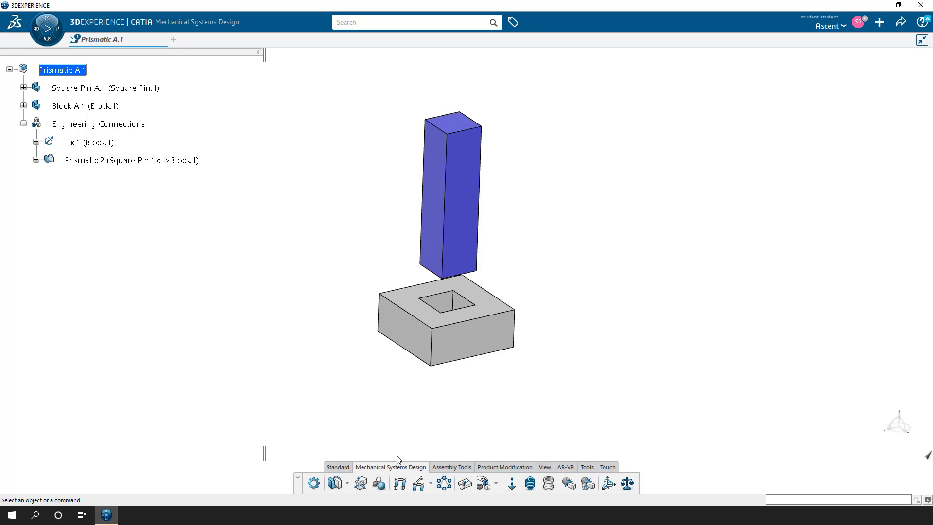
# - Create a mechanism representation titled 'Prismatic' including all connections and kinematics commands
pyautogui.click(400, 484)
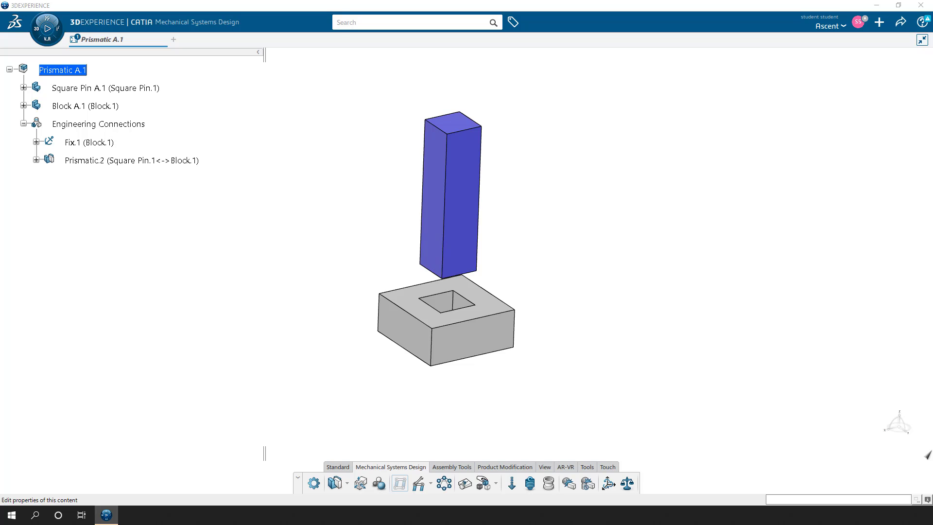
pyautogui.moveTo(251, 3); pyautogui.dragTo(259, 152)
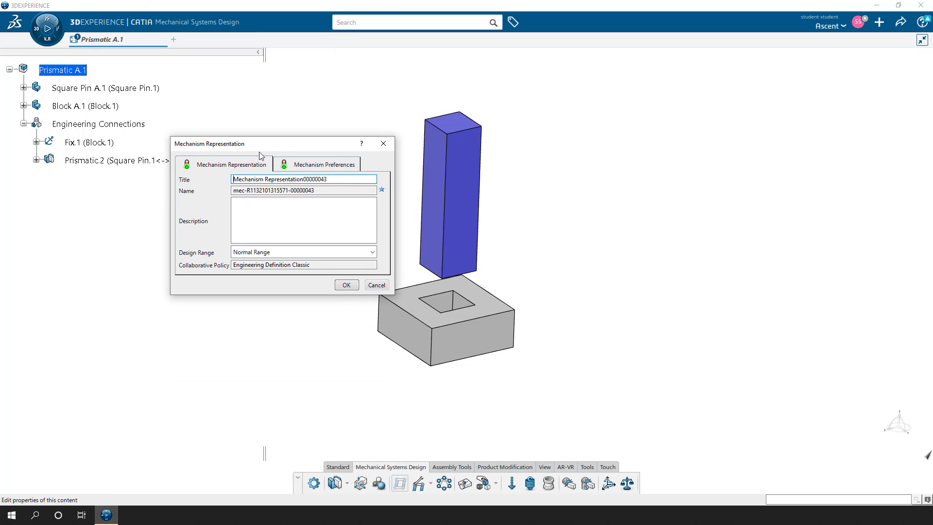
pyautogui.moveTo(328, 179); pyautogui.dragTo(298, 179)
pyautogui.press('BackSpace')
pyautogui.click(234, 179)
pyautogui.write('Prismatic')
pyautogui.click(318, 167)
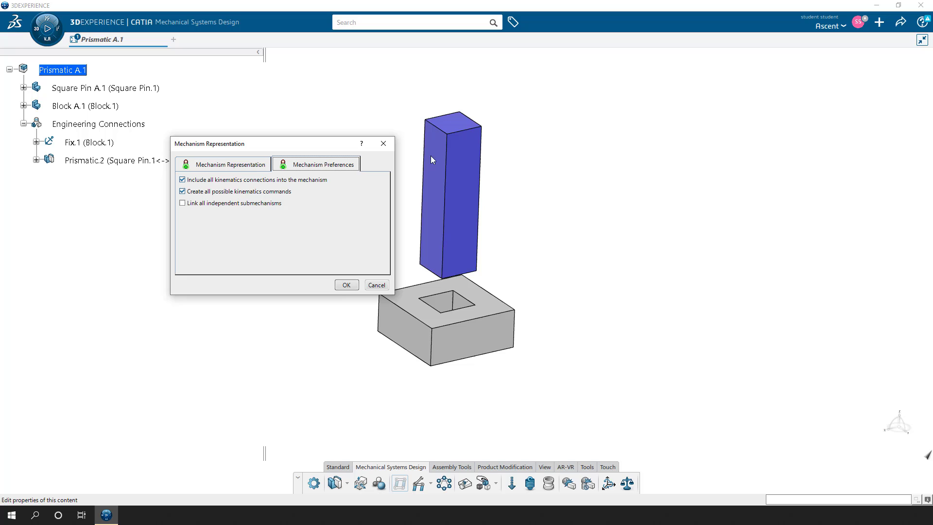
pyautogui.click(343, 286)
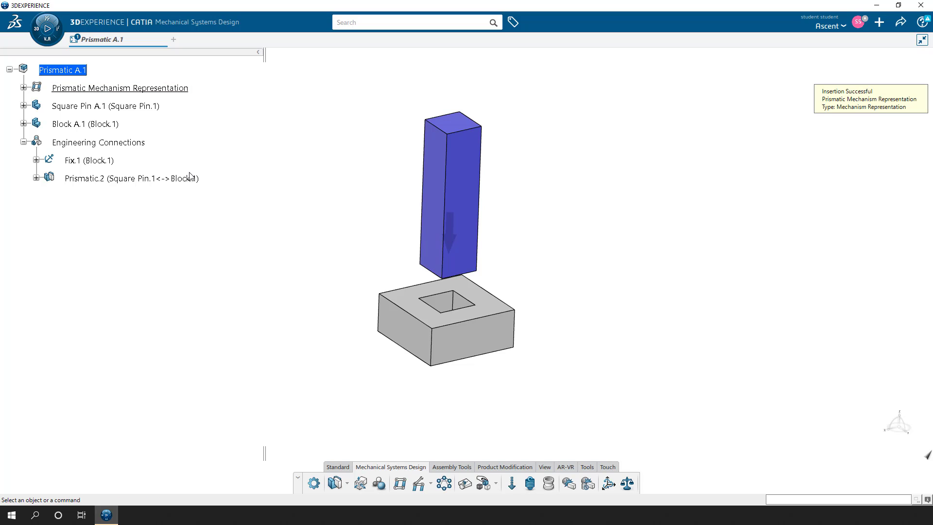
pyautogui.click(109, 89)
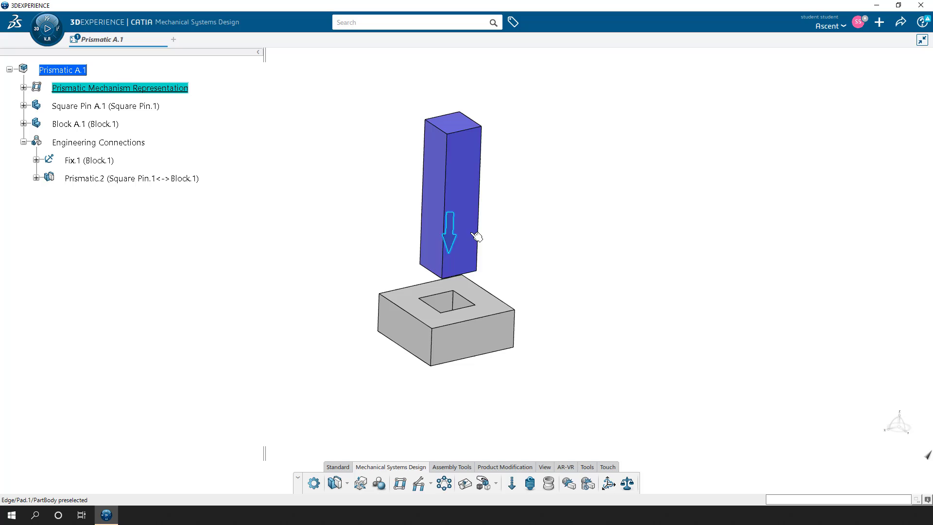
pyautogui.click(455, 233)
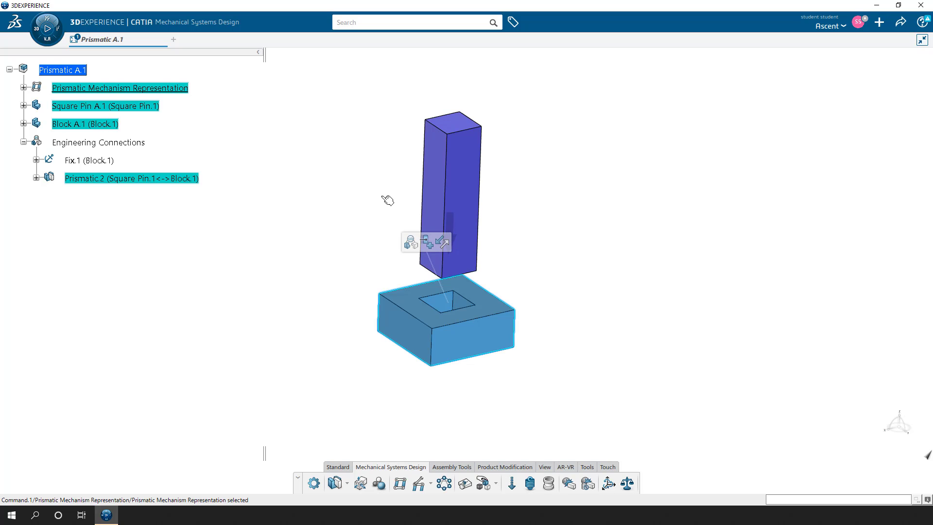
pyautogui.click(389, 213)
pyautogui.click(447, 231)
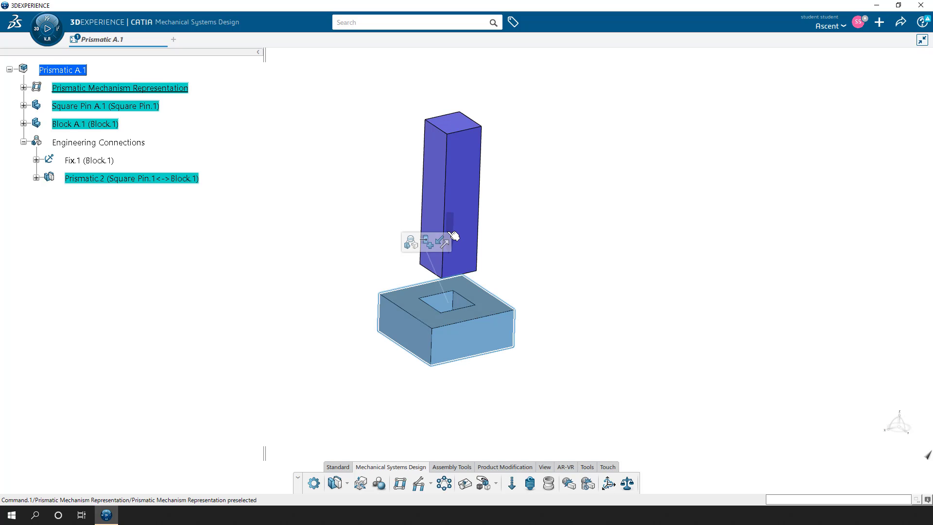
pyautogui.click(361, 213)
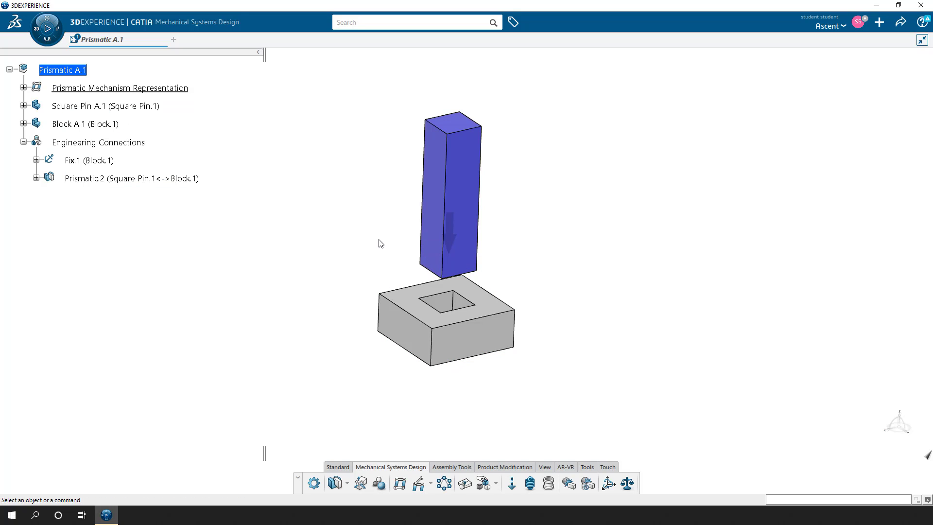
pyautogui.click(465, 485)
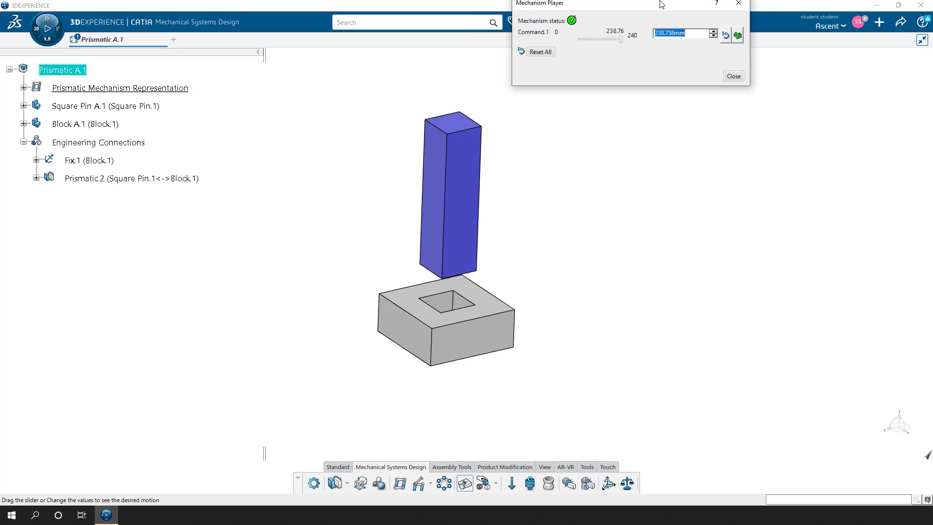
pyautogui.moveTo(658, 4); pyautogui.dragTo(714, 182)
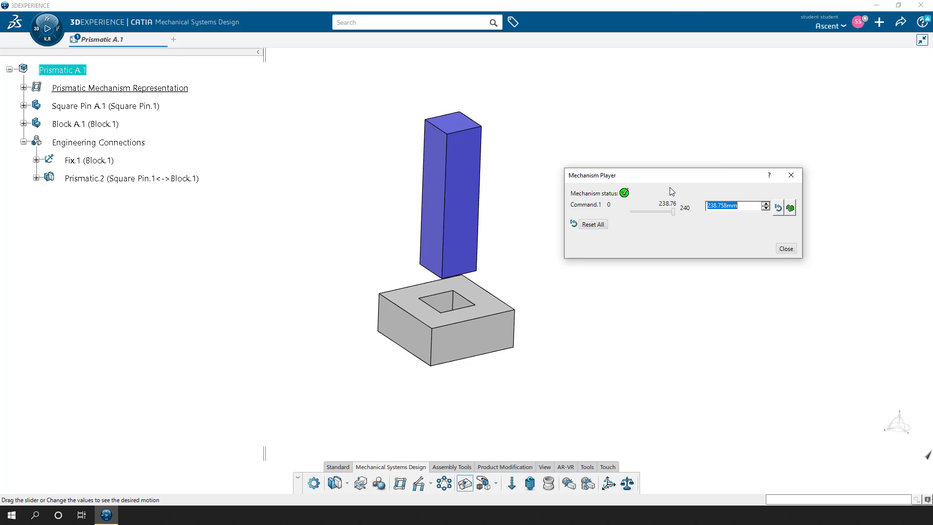
pyautogui.moveTo(673, 211); pyautogui.dragTo(601, 211)
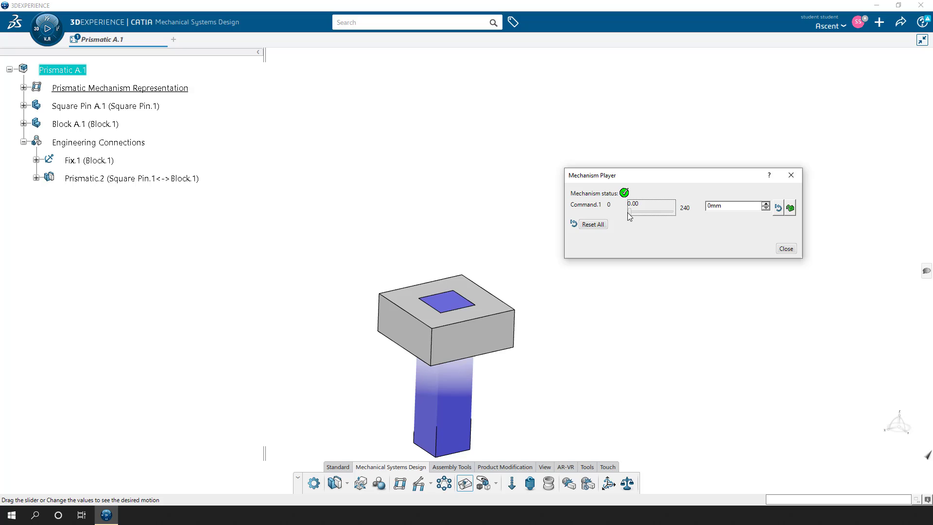
pyautogui.moveTo(633, 212)
pyautogui.mouseDown()
pyautogui.moveTo(680, 214)
pyautogui.moveTo(639, 216)
pyautogui.moveTo(647, 220)
pyautogui.mouseUp()
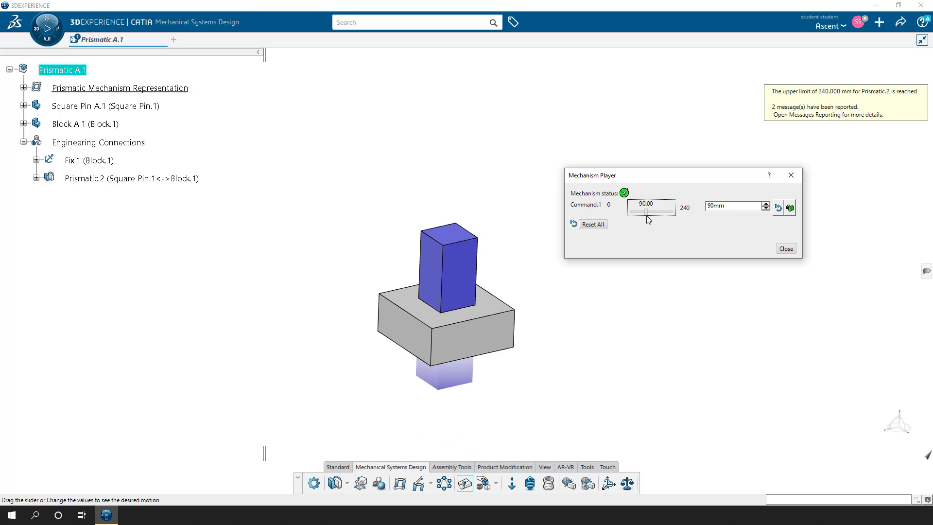
pyautogui.click(780, 210)
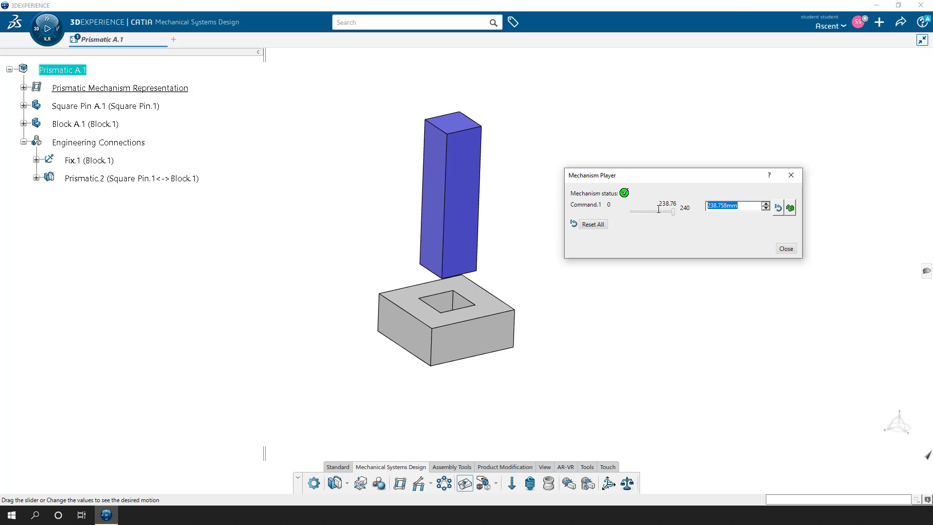
pyautogui.write('150')
pyautogui.press('Return')
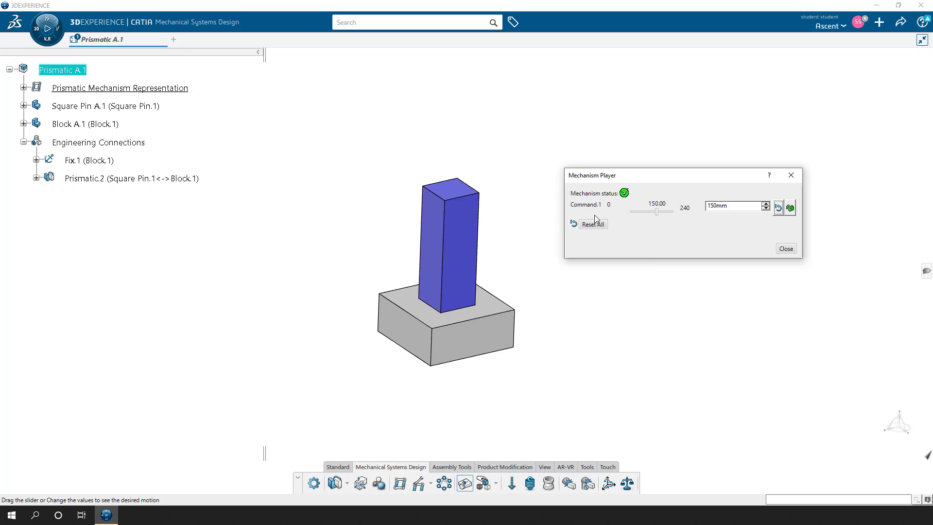
pyautogui.click(783, 249)
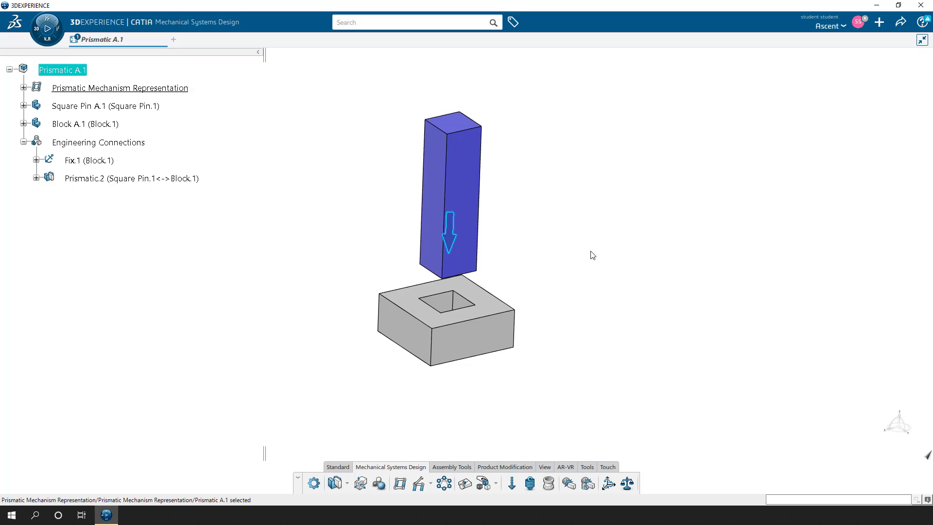
pyautogui.click(465, 484)
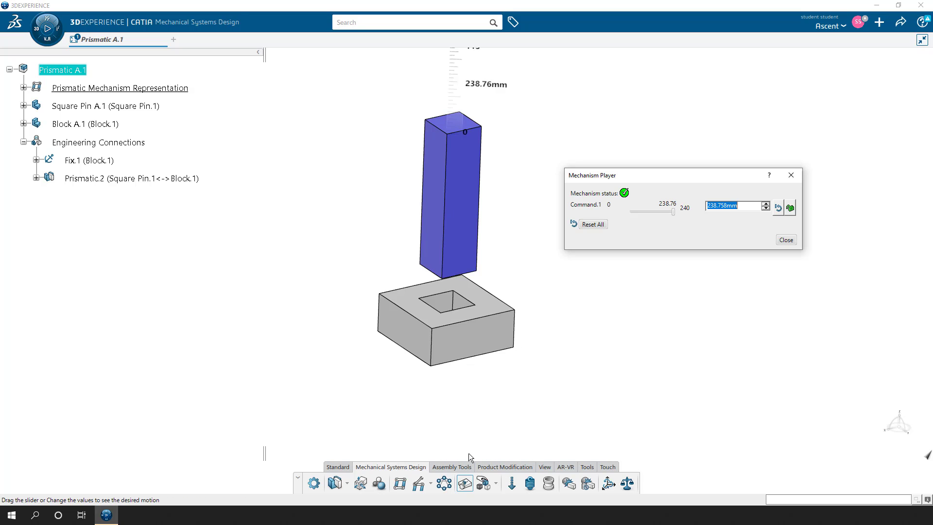
pyautogui.write('135')
pyautogui.press('Return')
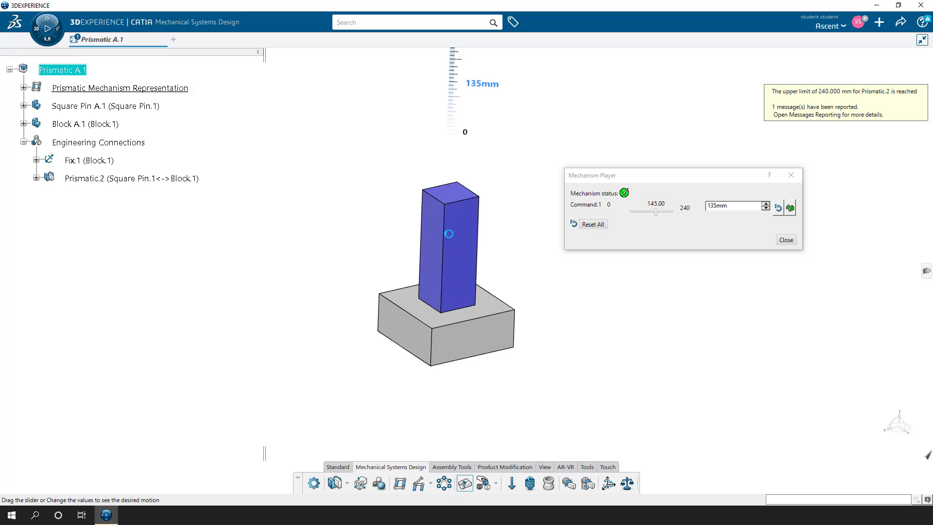
pyautogui.moveTo(448, 234)
pyautogui.mouseDown()
pyautogui.moveTo(448, 337)
pyautogui.moveTo(443, 206)
pyautogui.moveTo(442, 294)
pyautogui.moveTo(443, 249)
pyautogui.mouseUp()
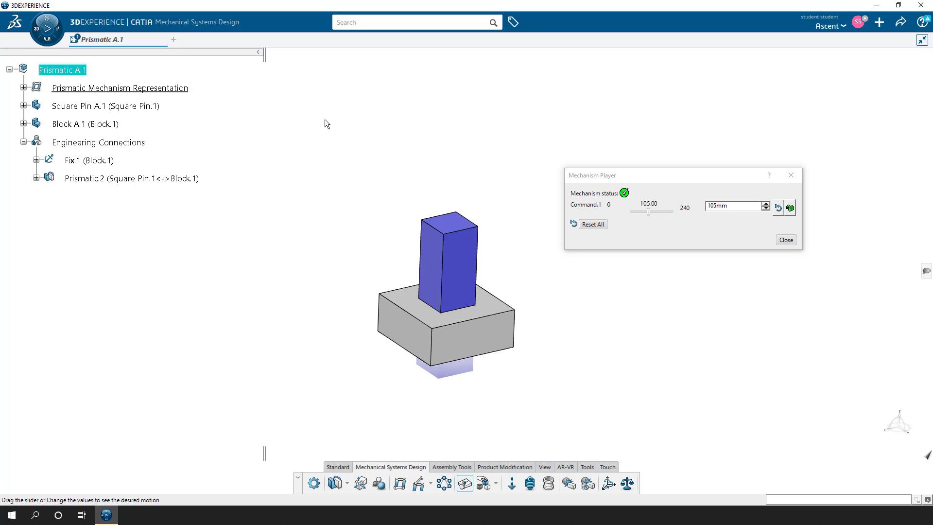
pyautogui.click(785, 240)
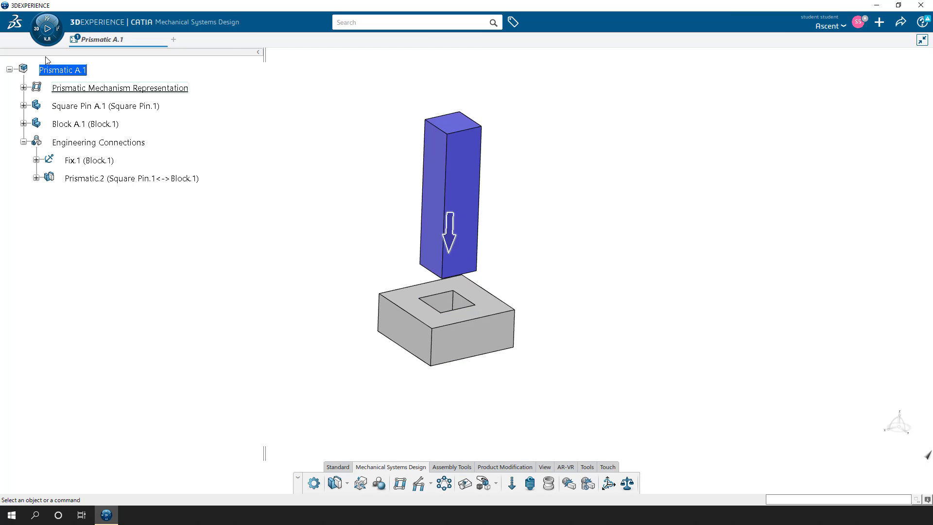
# - Switch to the Mechanical Systems Experience app and choose to create only a kinematics scenario
pyautogui.click(47, 28)
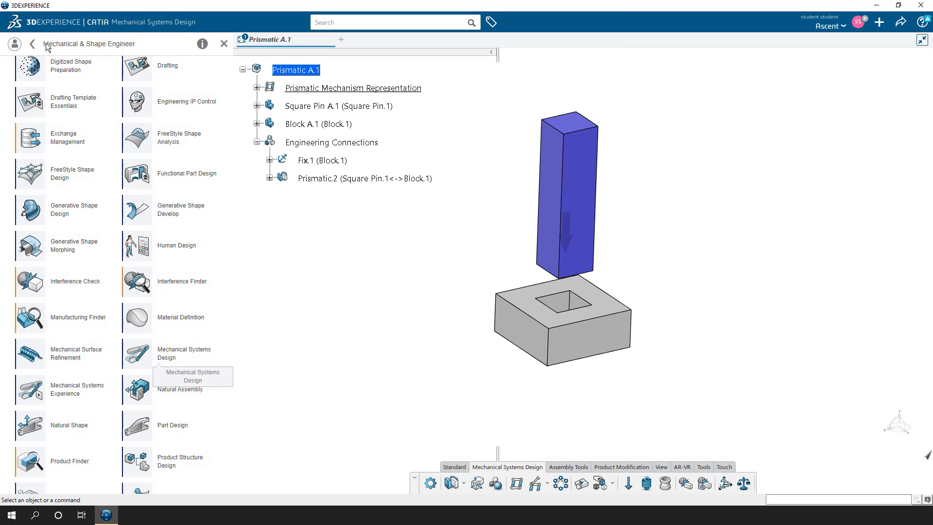
pyautogui.click(72, 394)
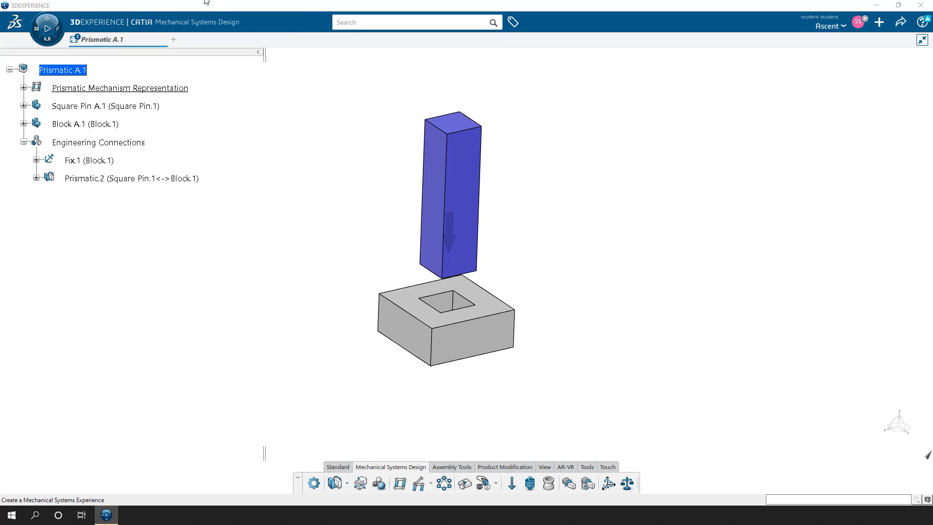
pyautogui.moveTo(317, 212); pyautogui.dragTo(308, 154)
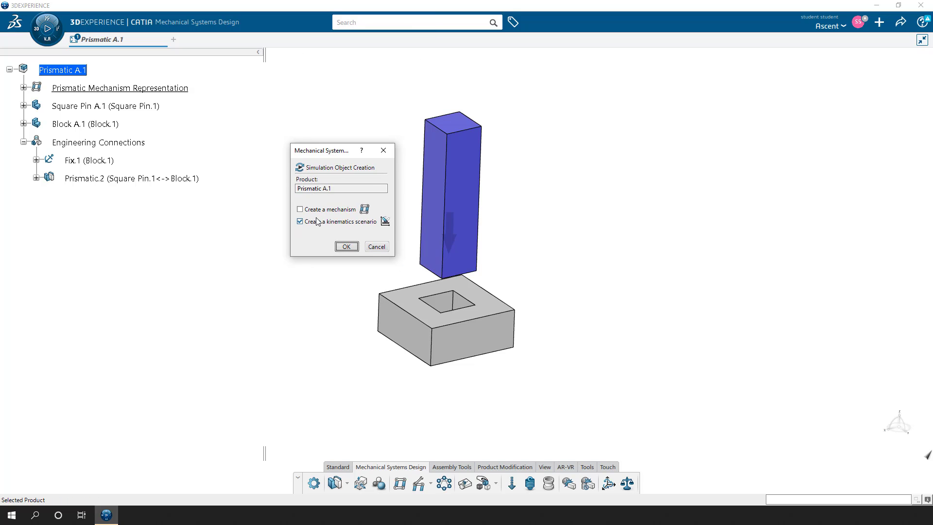
pyautogui.click(346, 247)
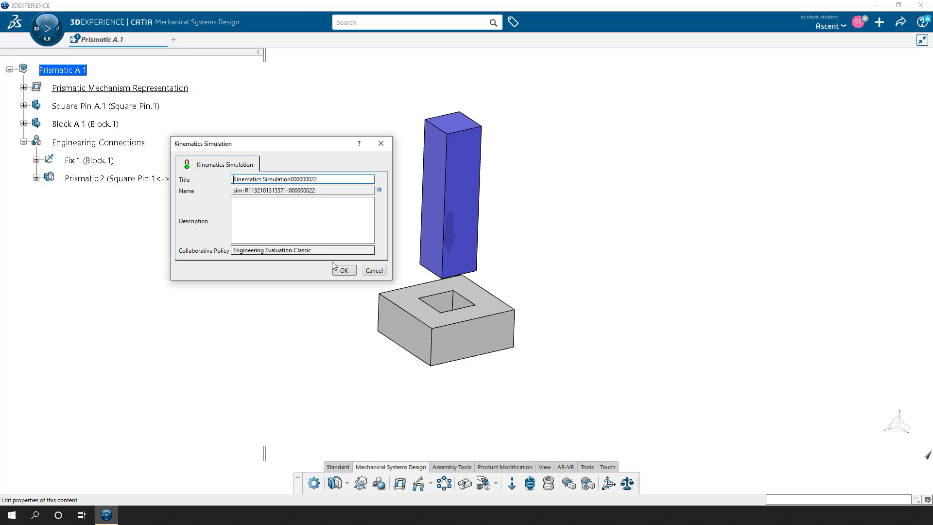
# - Title the new simulation 'Kinematics Simulation', dropping the numeric suffix, and confirm
pyautogui.moveTo(317, 179); pyautogui.dragTo(292, 180)
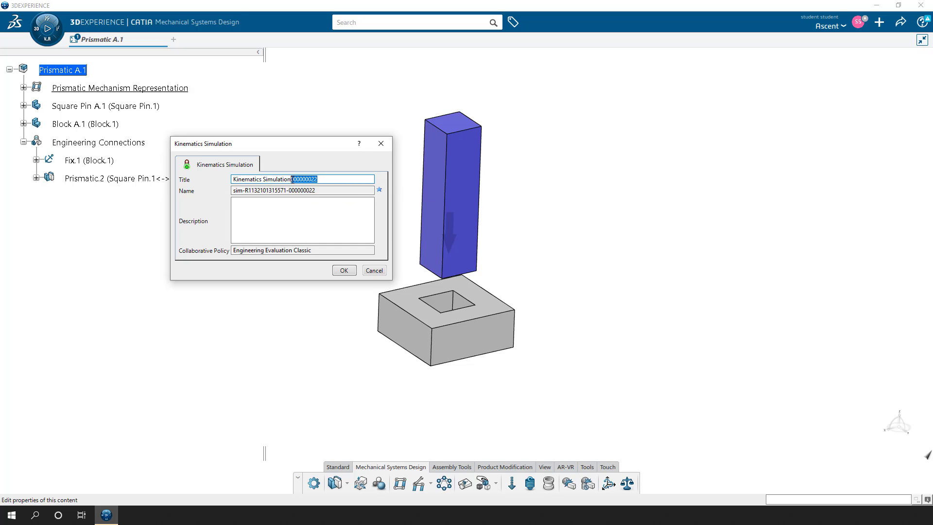
pyautogui.press('BackSpace')
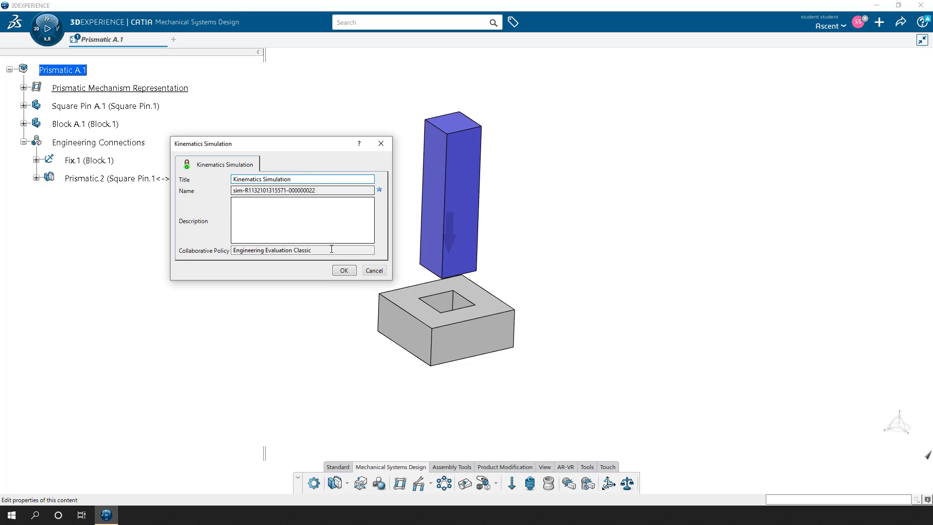
pyautogui.click(340, 272)
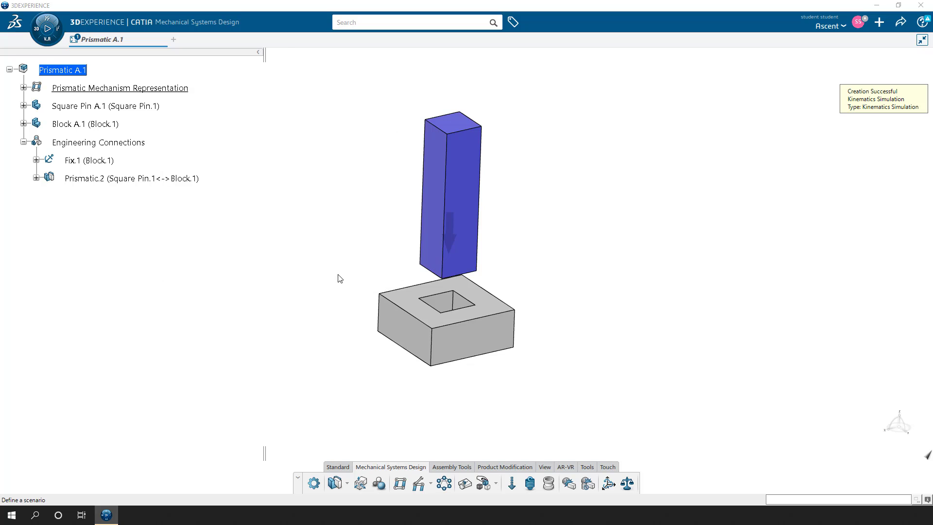